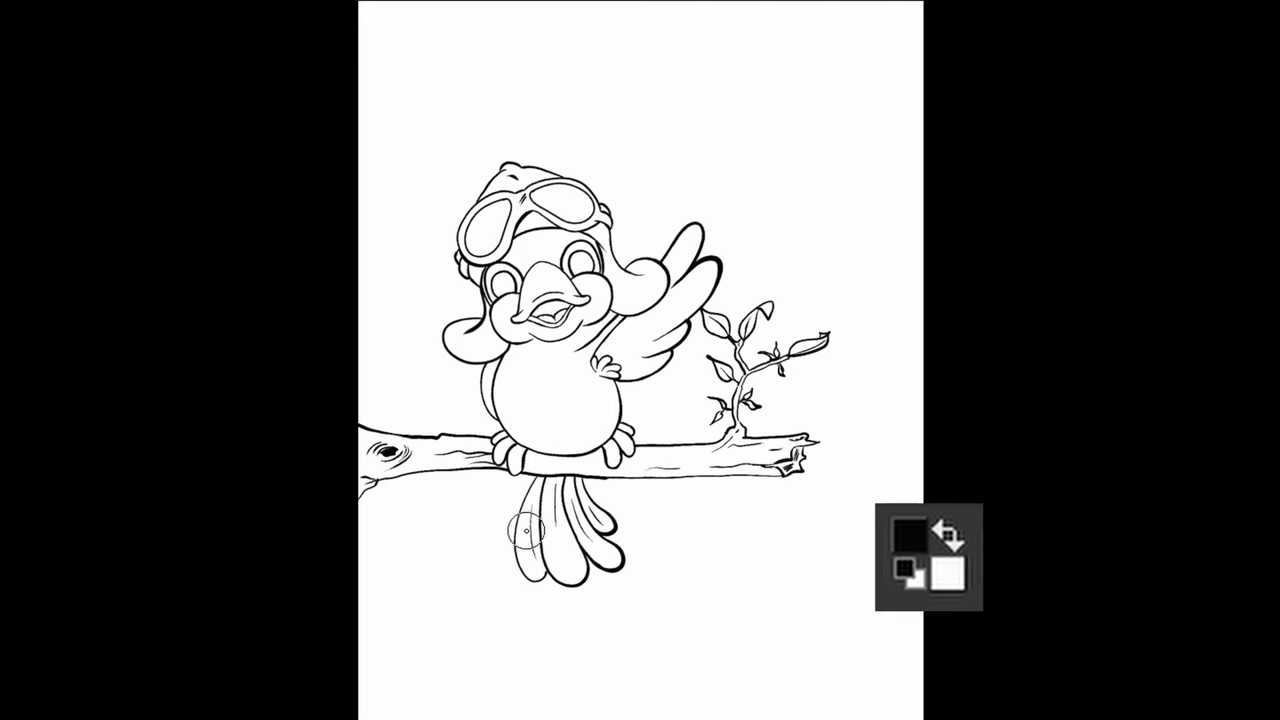
Step: Hide the bird's tail feathers with black on the mask, then restore them with white
mouse_move(568, 494)
mouse_down()
mouse_move(612, 502)
mouse_move(515, 529)
mouse_move(608, 529)
mouse_move(531, 567)
mouse_move(637, 560)
mouse_up()
key(x)
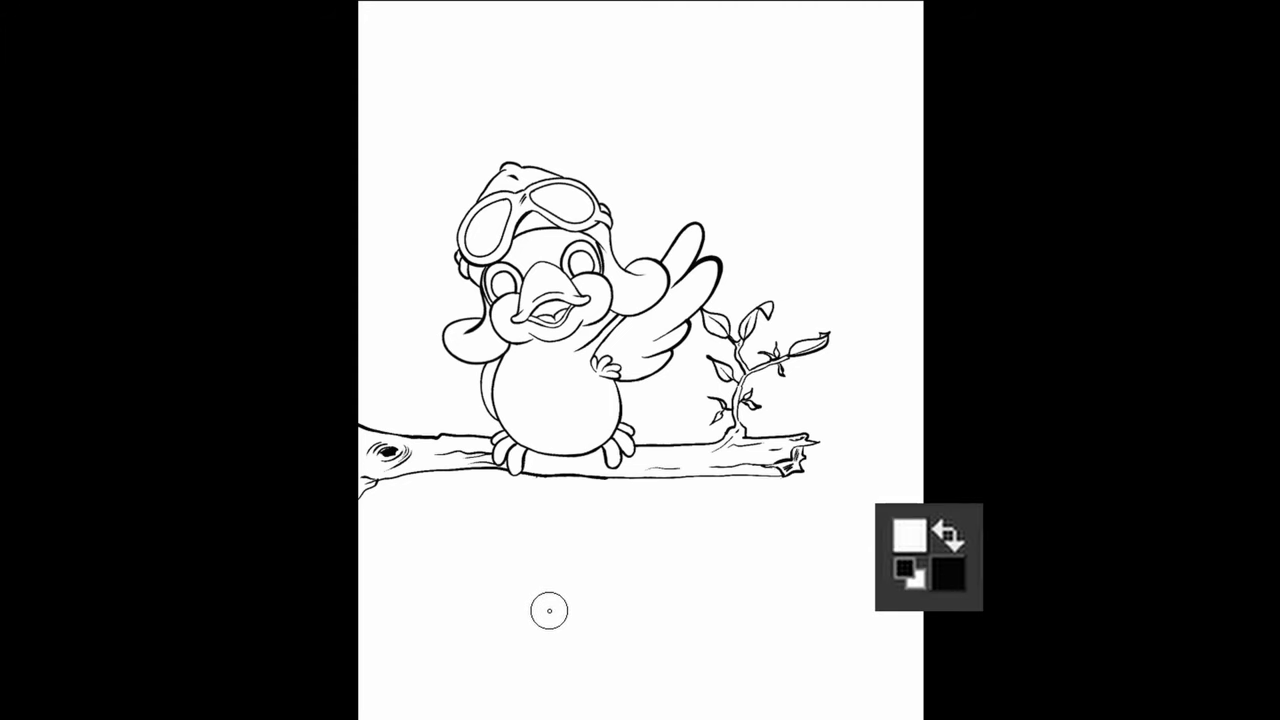
mouse_move(514, 489)
mouse_down()
mouse_move(607, 506)
mouse_move(511, 522)
mouse_move(599, 524)
mouse_move(609, 540)
mouse_move(492, 555)
mouse_move(636, 568)
mouse_move(590, 605)
mouse_up()
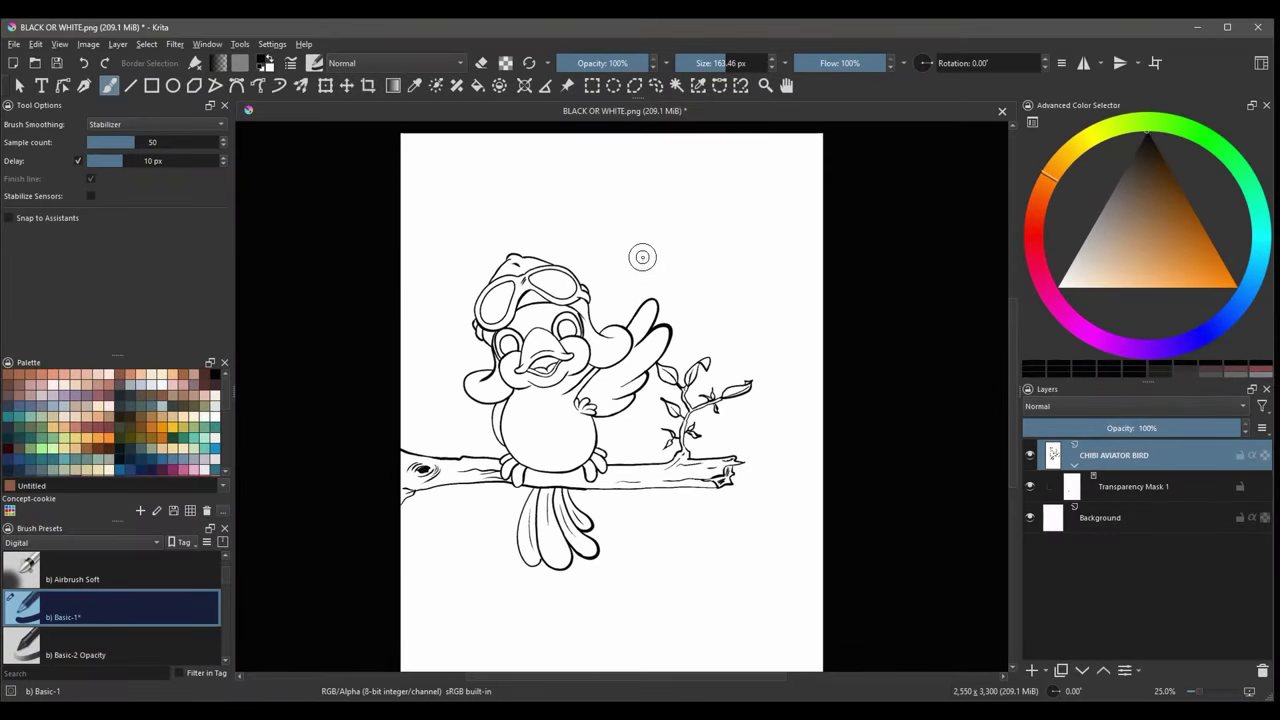
Step: Paint a thick black stroke above the bird, undoing an accidental eraser change
mouse_move(627, 268)
mouse_down()
mouse_move(705, 169)
mouse_move(611, 277)
mouse_move(637, 278)
mouse_move(708, 196)
mouse_up()
click(482, 63)
key(ctrl+z)
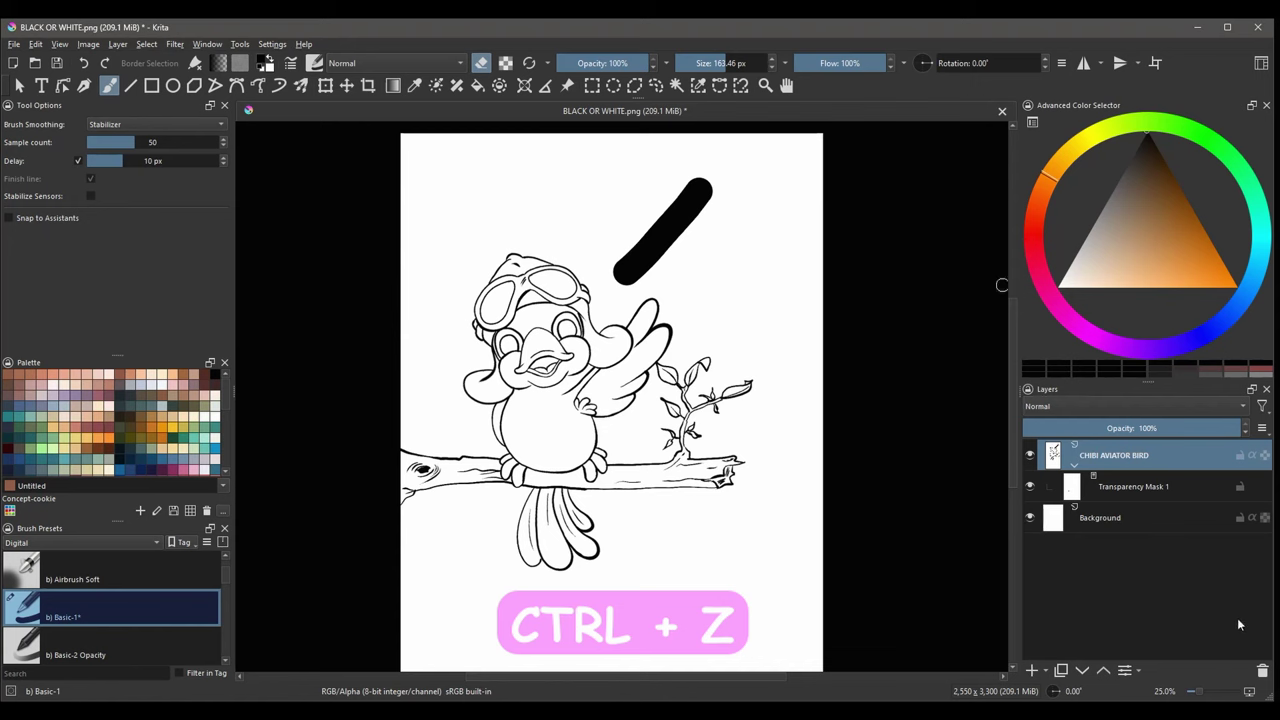
Step: On Transparency Mask 1, hide part of the black stroke, then turn eraser mode off
click(1134, 490)
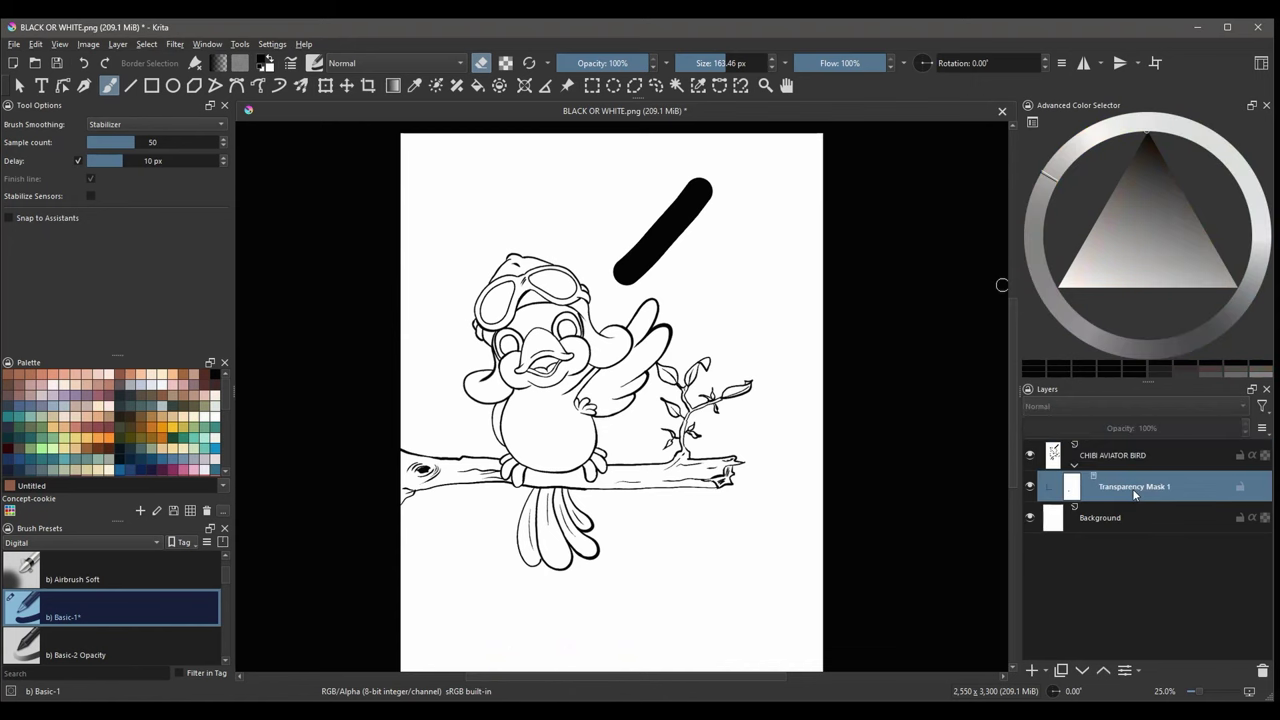
mouse_move(697, 166)
mouse_down()
mouse_move(607, 271)
mouse_move(620, 282)
mouse_move(652, 255)
mouse_move(707, 196)
mouse_move(694, 190)
mouse_move(612, 274)
mouse_move(634, 280)
mouse_move(681, 245)
mouse_move(714, 190)
mouse_move(658, 249)
mouse_up()
key(e)
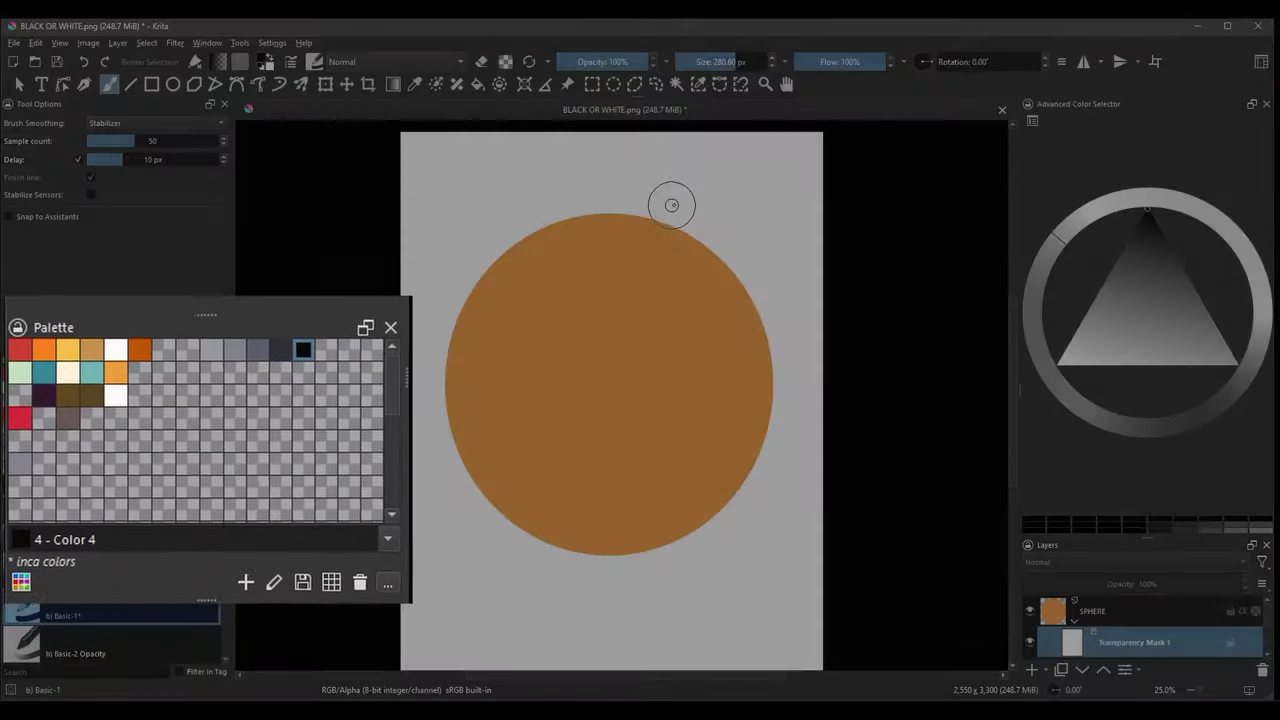
Step: Cut away the circle's top edge and brush pale grey bands across its upper half
drag(669, 205, 457, 251)
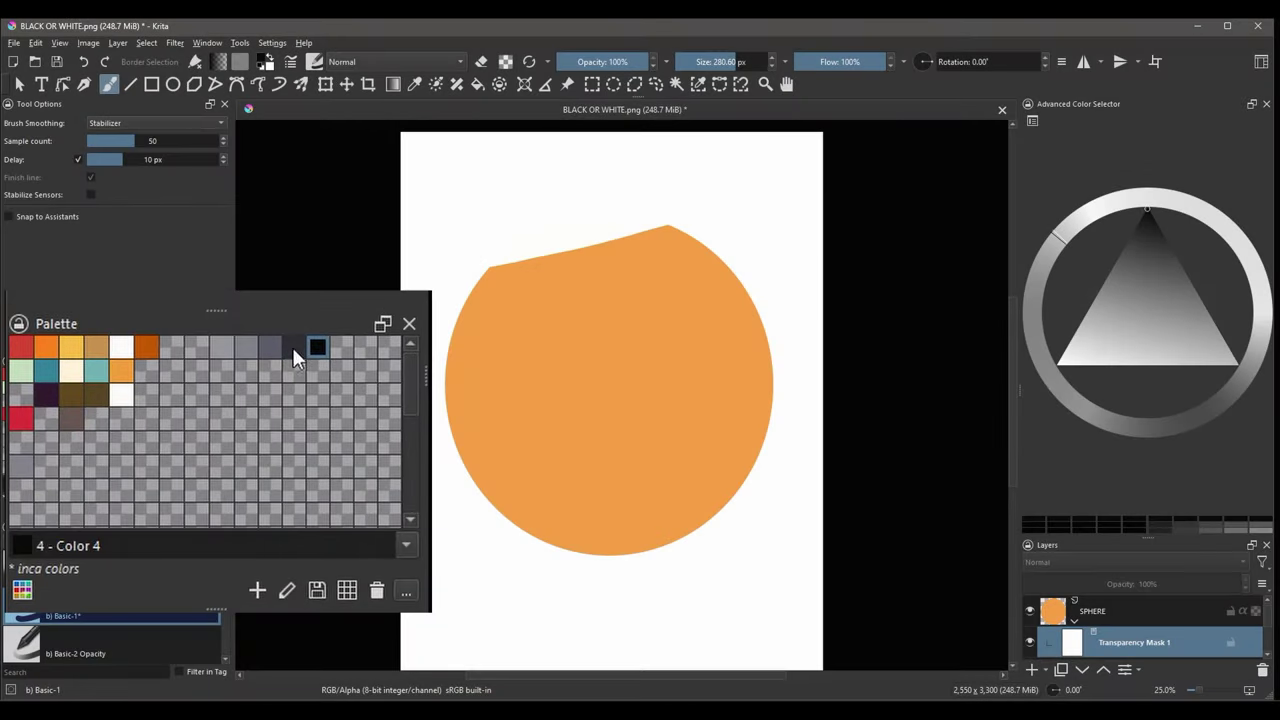
click(293, 348)
mouse_move(714, 243)
mouse_down()
mouse_move(486, 274)
mouse_move(468, 294)
mouse_up()
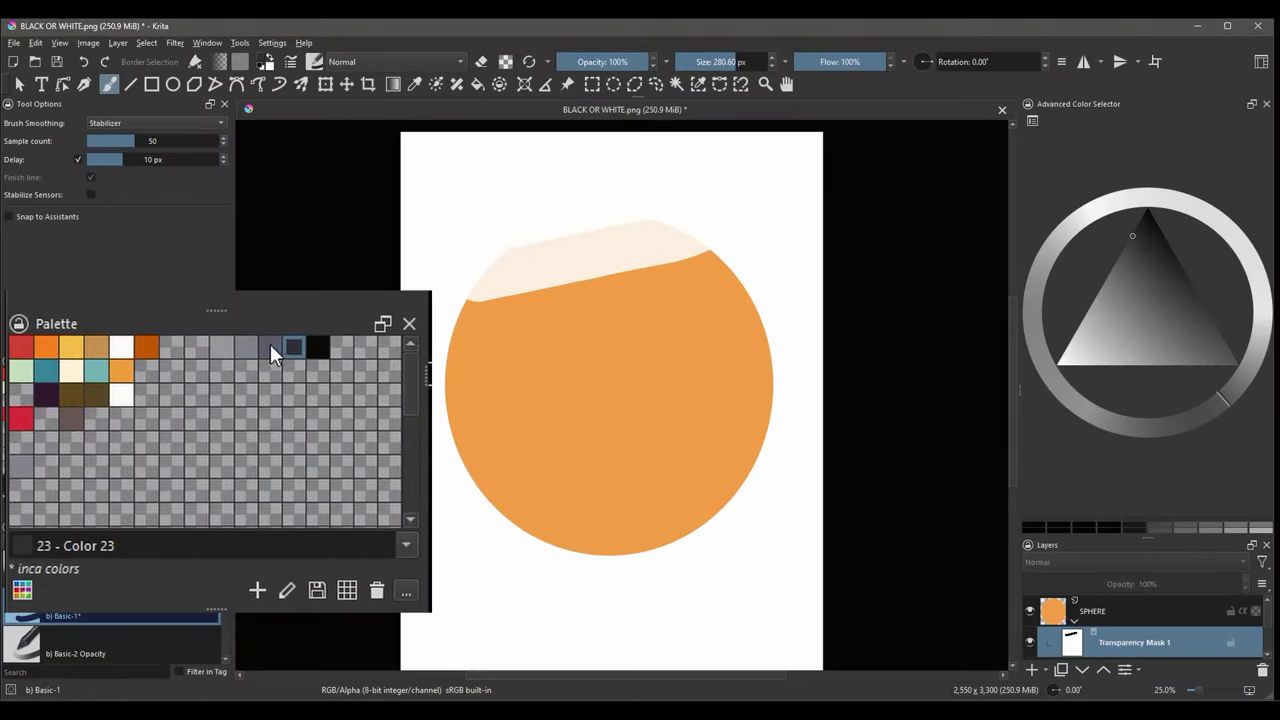
click(270, 347)
drag(737, 257, 478, 318)
click(246, 347)
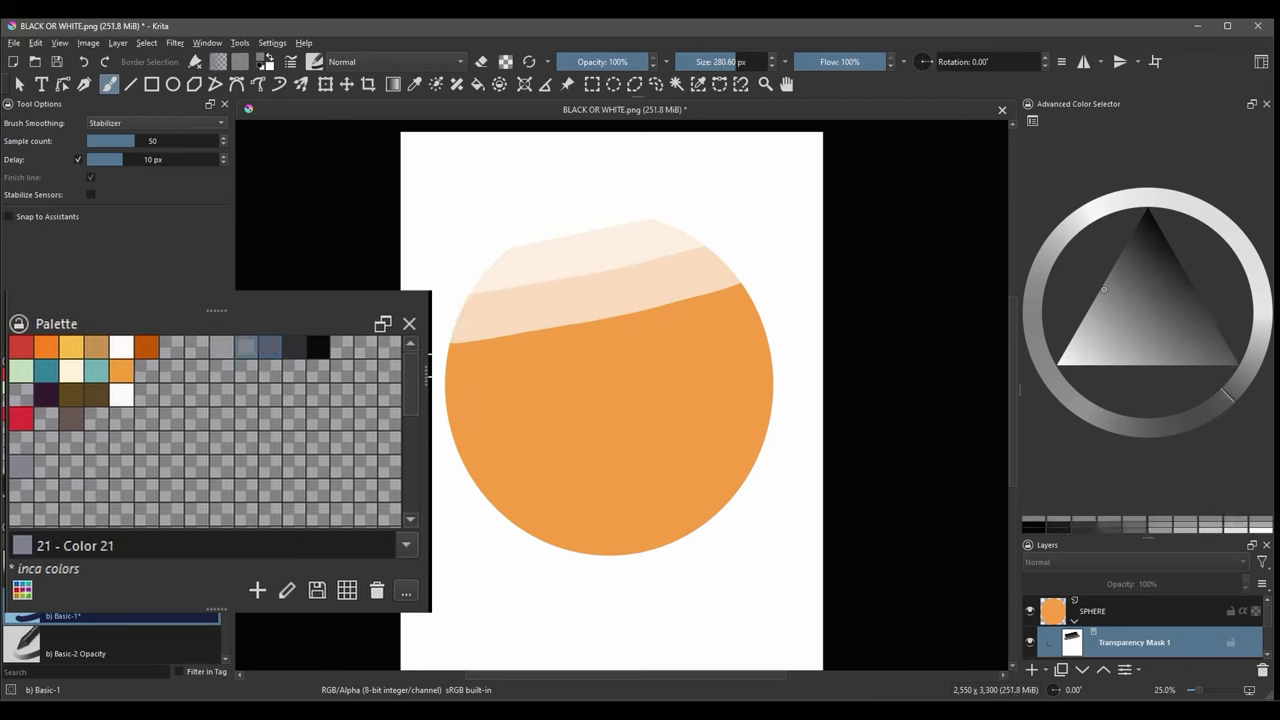
drag(750, 292, 452, 372)
click(222, 347)
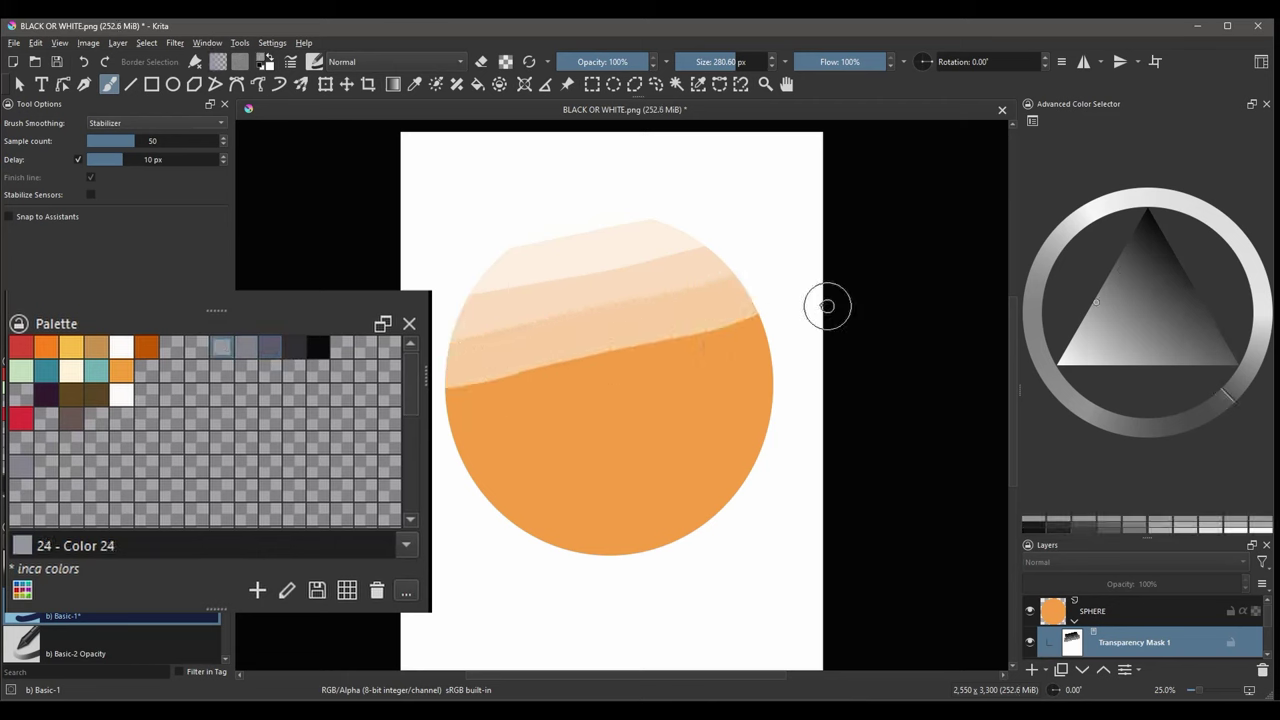
drag(827, 306, 446, 396)
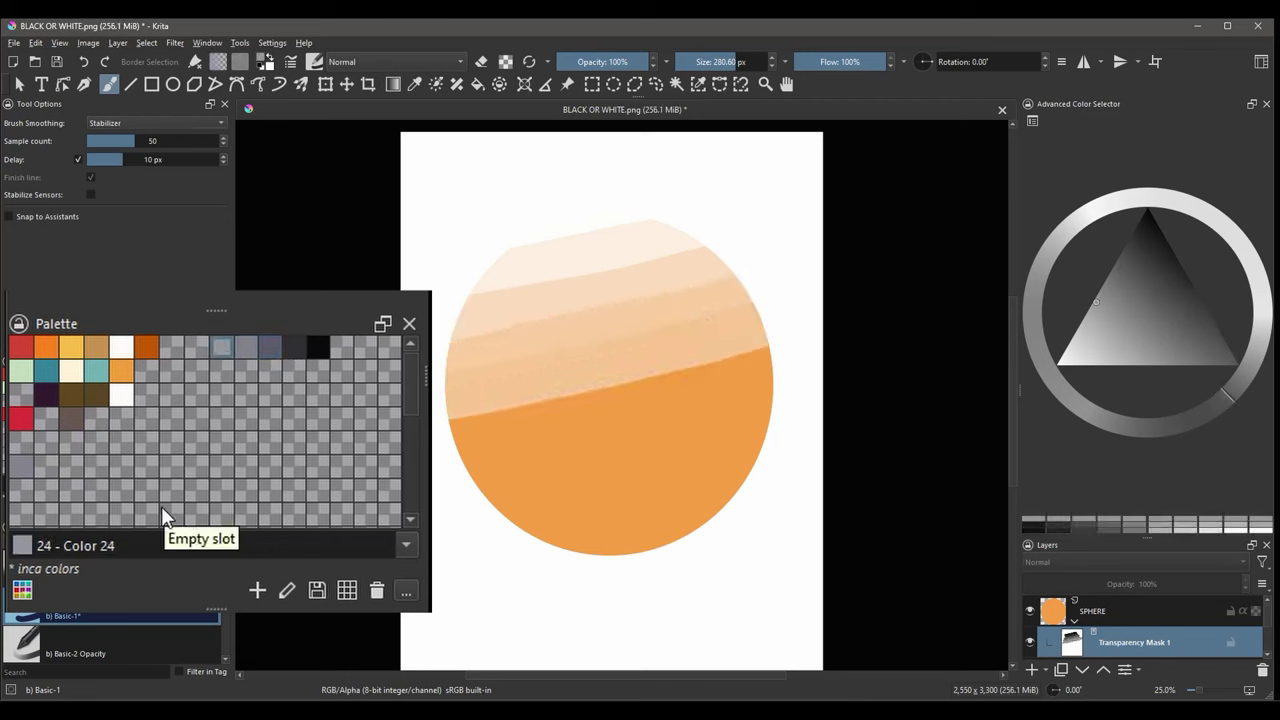
Step: Brush further grey bands across the circle's lower half, fading its bottom orange band and edge
click(49, 345)
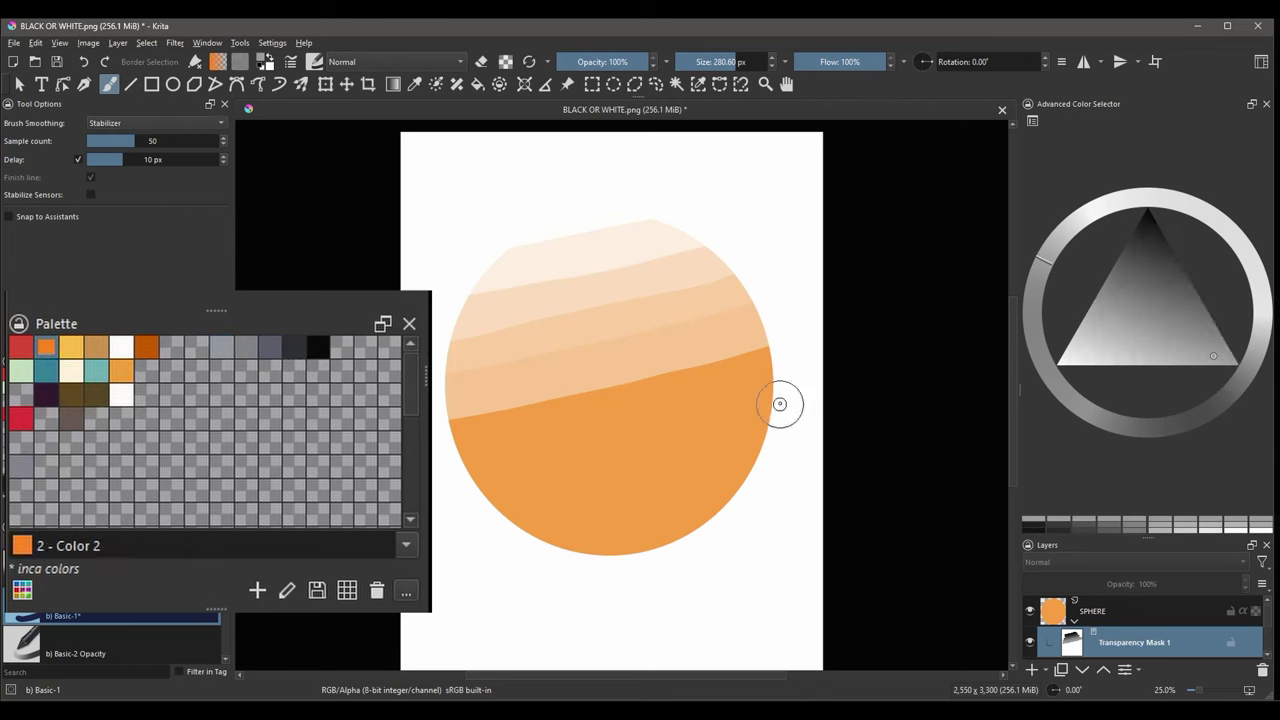
drag(777, 400, 455, 480)
click(21, 347)
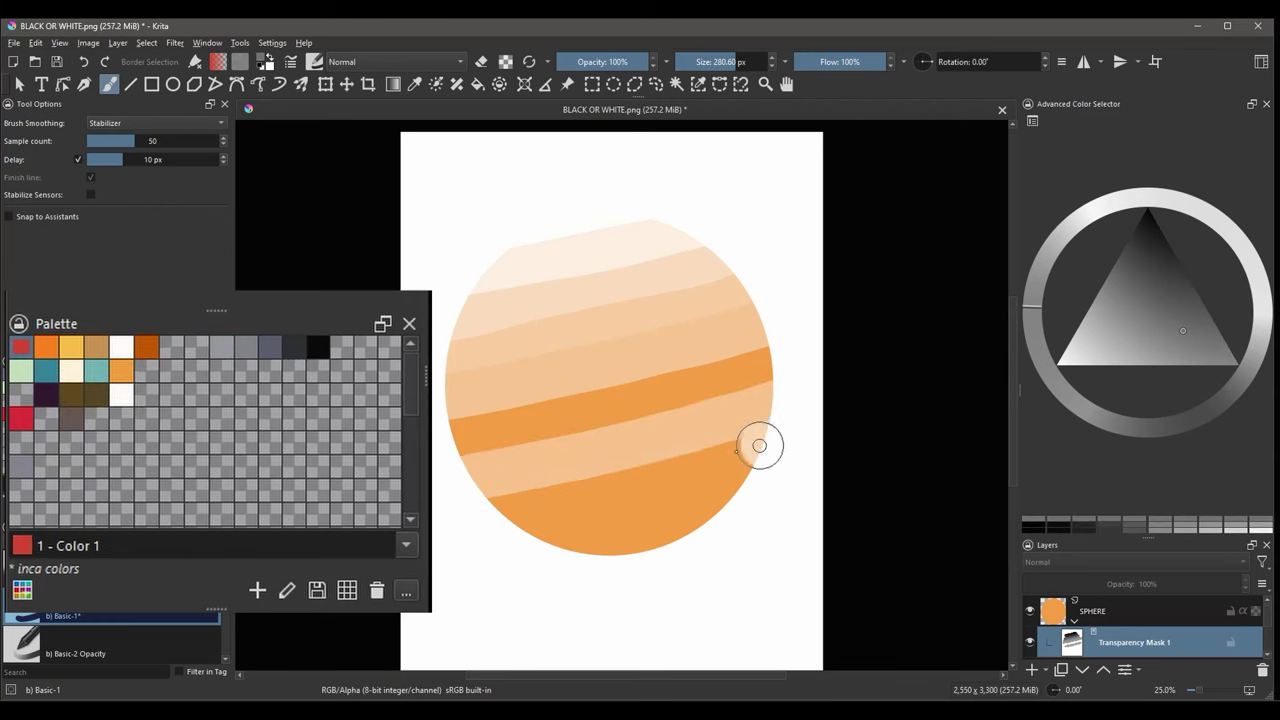
drag(757, 443, 514, 491)
click(21, 420)
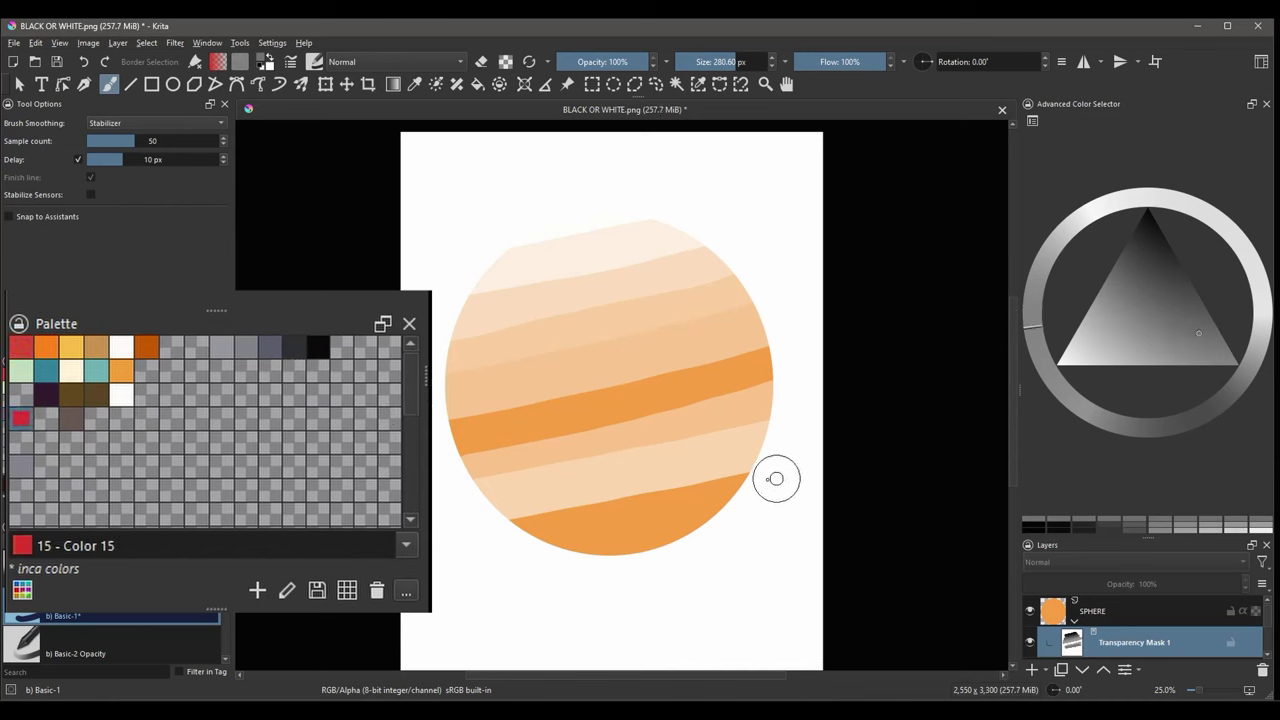
drag(771, 477, 512, 530)
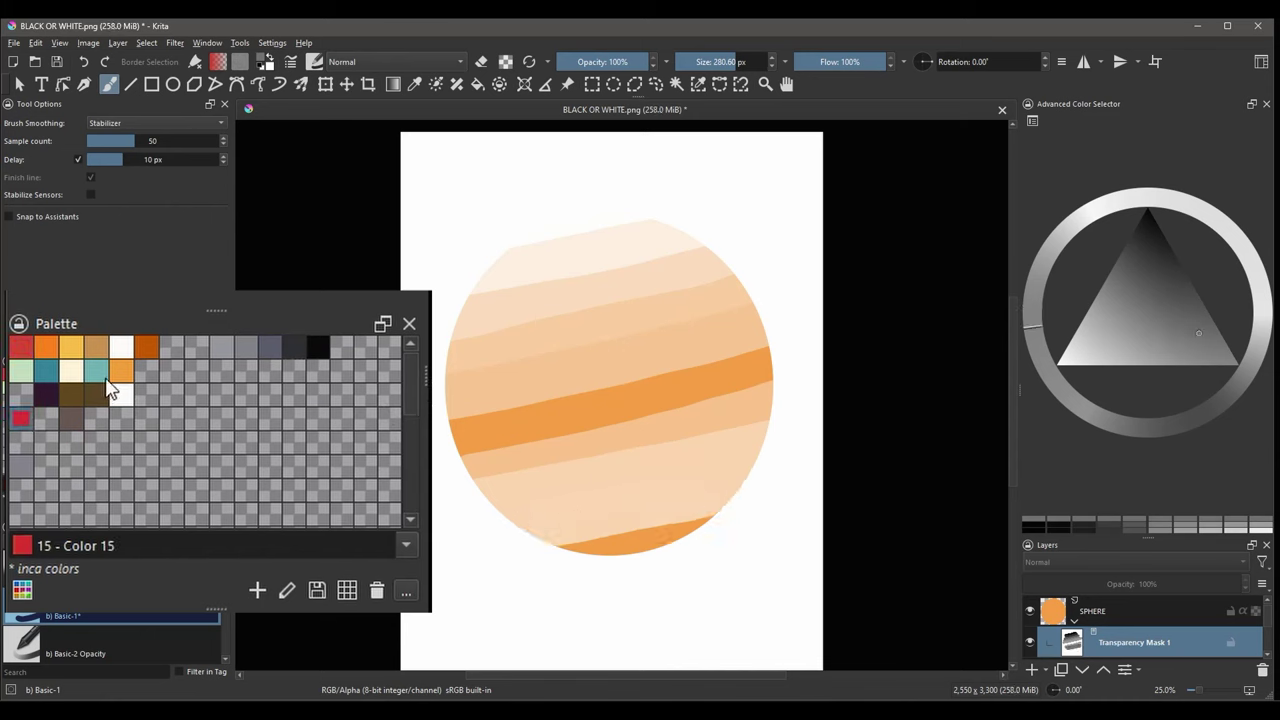
click(72, 394)
drag(743, 506, 594, 551)
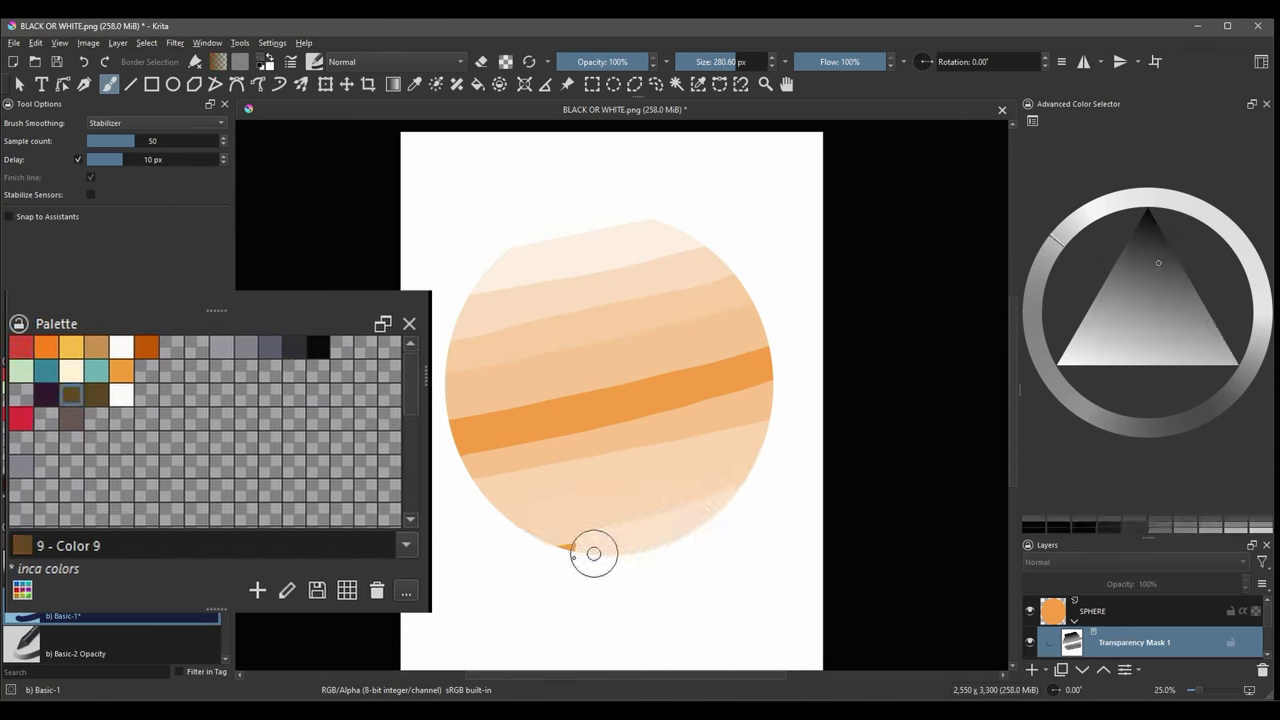
click(46, 394)
drag(772, 505, 580, 568)
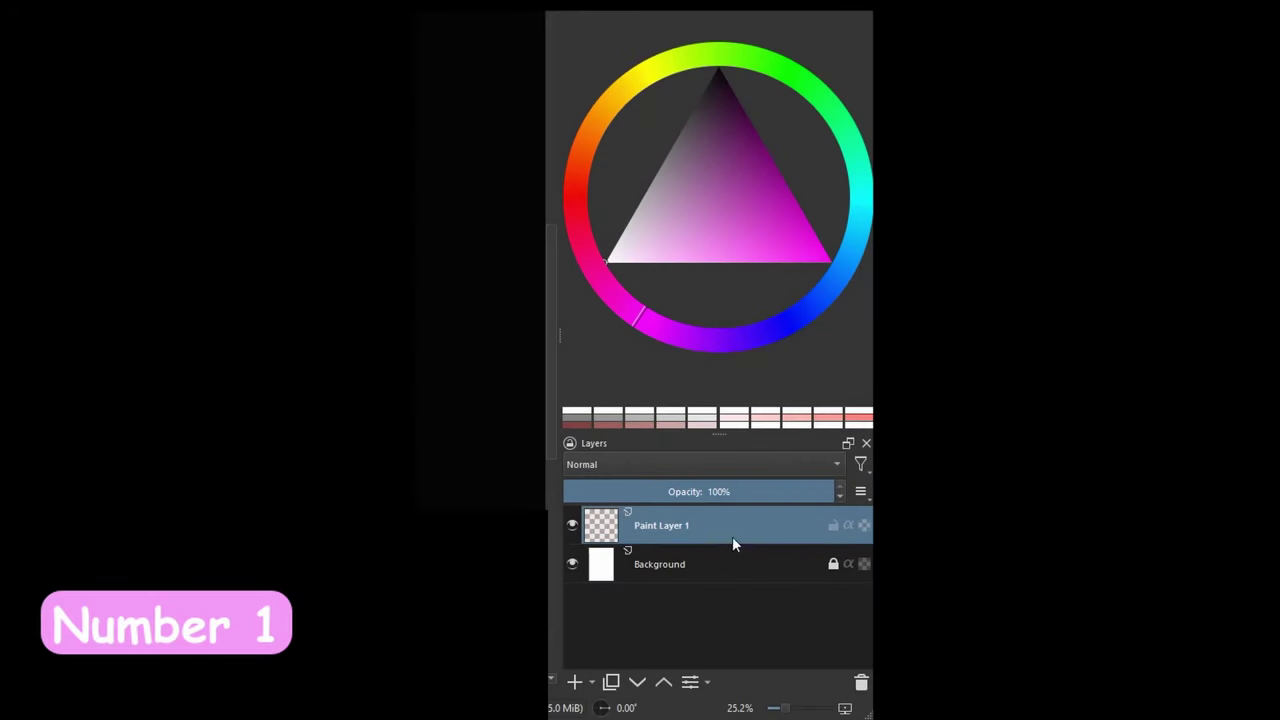
Step: Bring up Add Transparency Mask from Paint Layer 1's Add menu
right_click(740, 531)
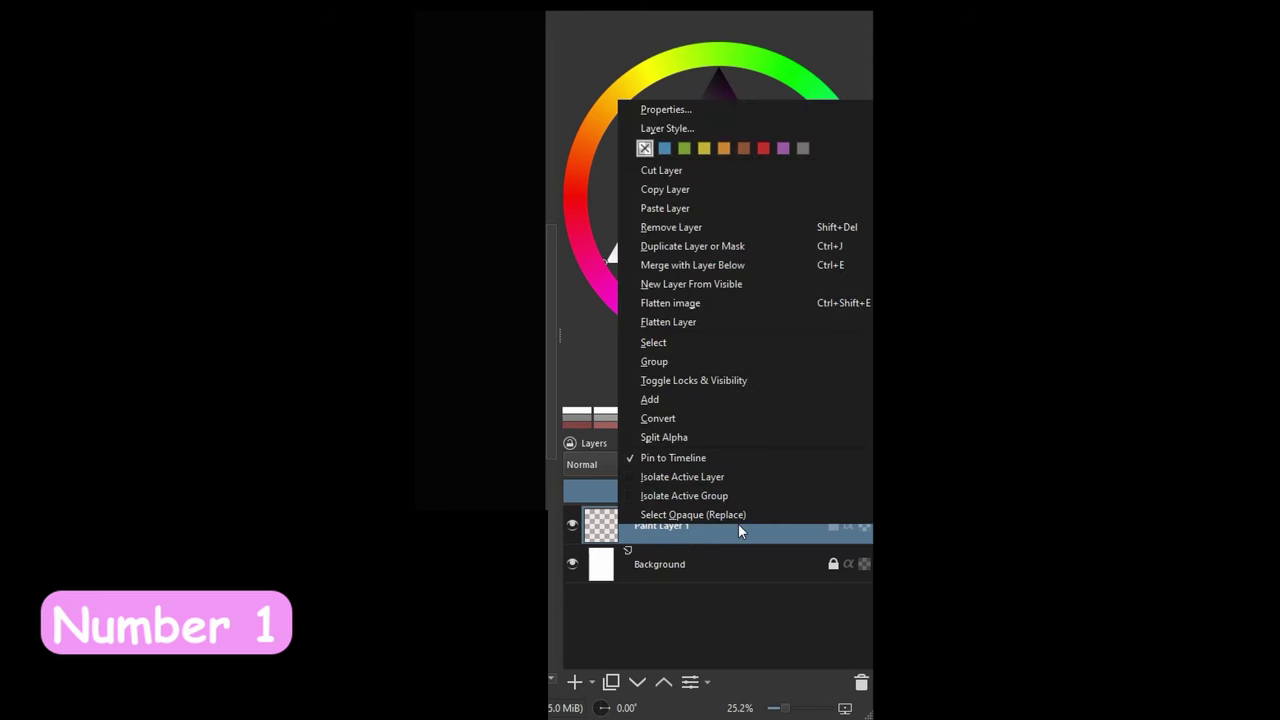
mouse_move(643, 405)
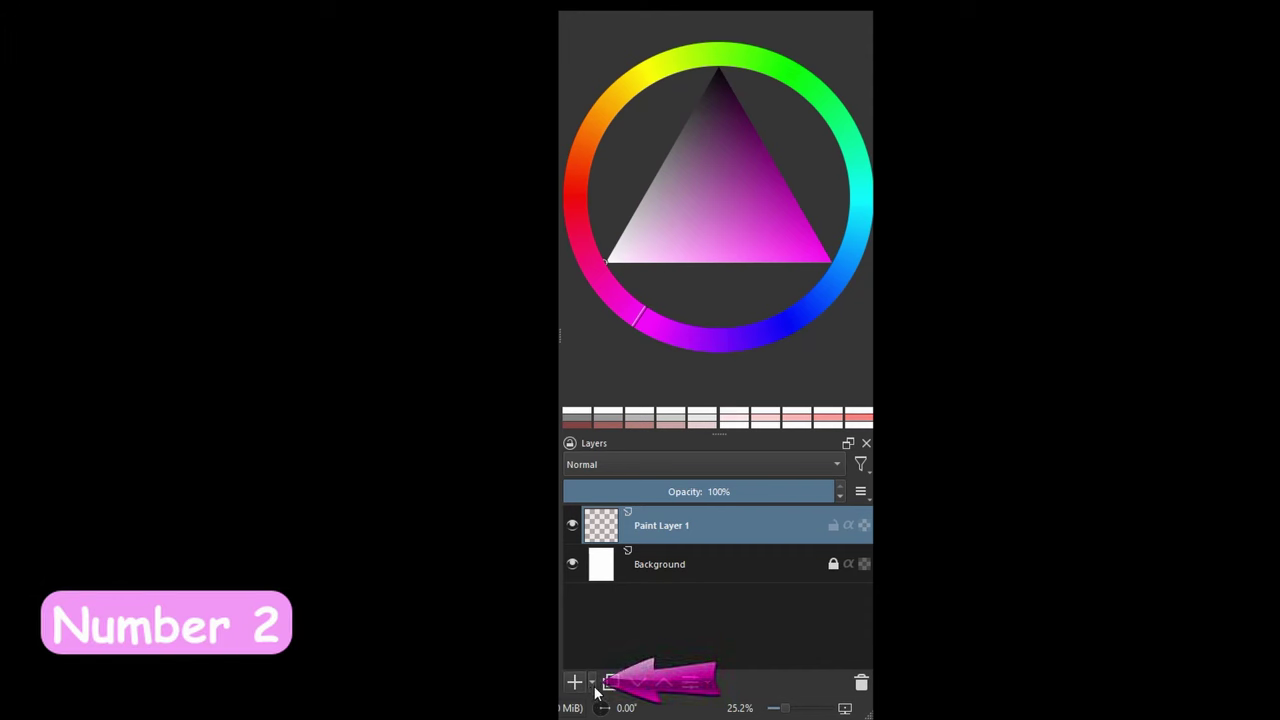
Step: Add a transparency mask to Paint Layer 1 from the Layers dropdown, then reselect Paint Layer 1
click(594, 682)
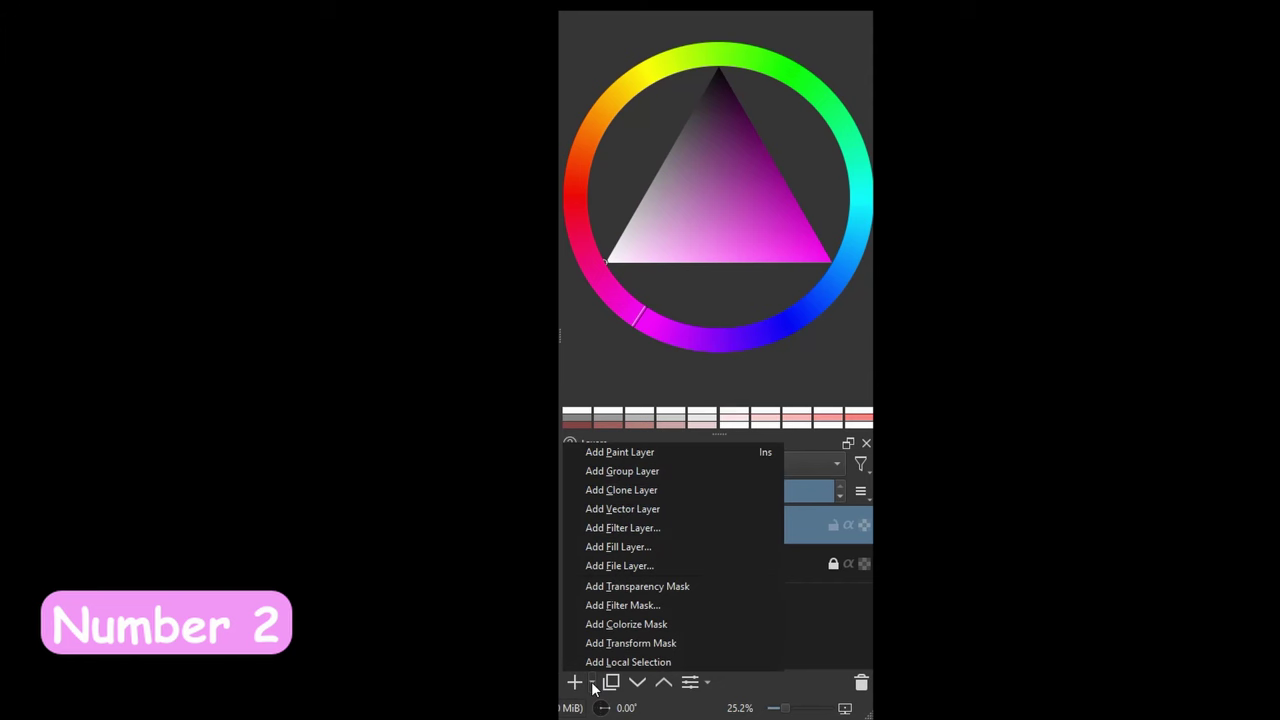
click(610, 586)
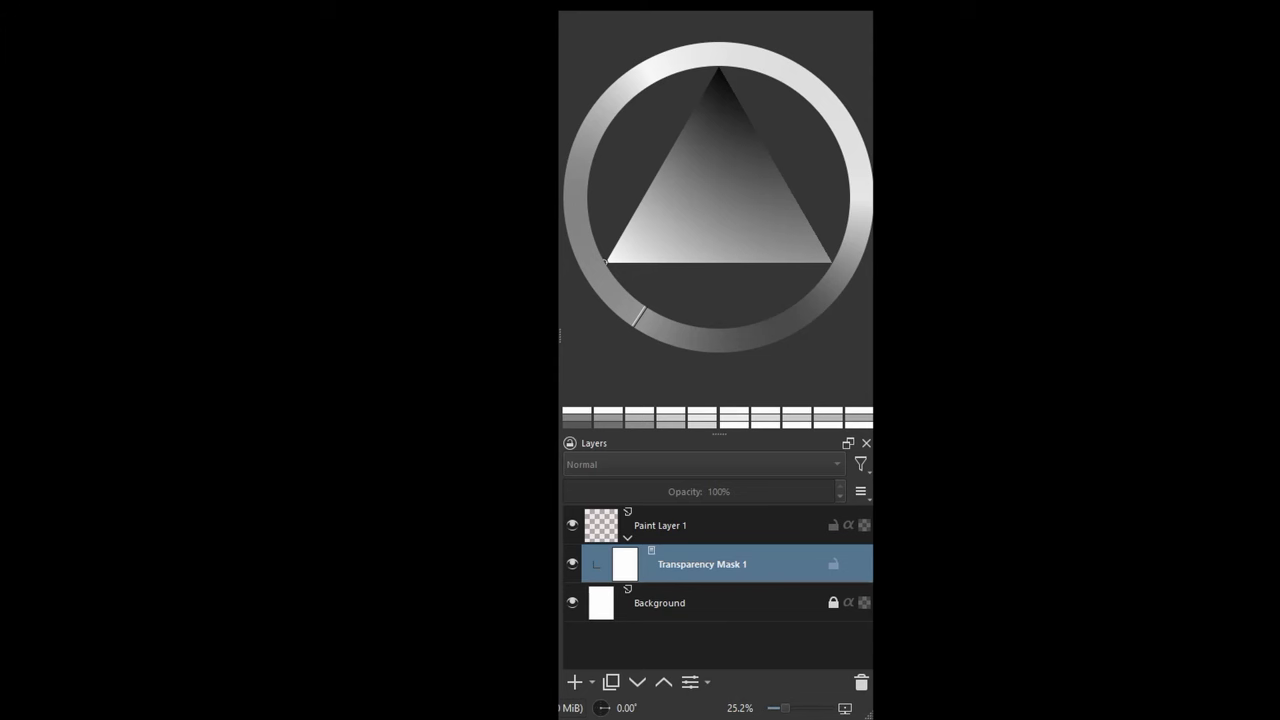
click(664, 532)
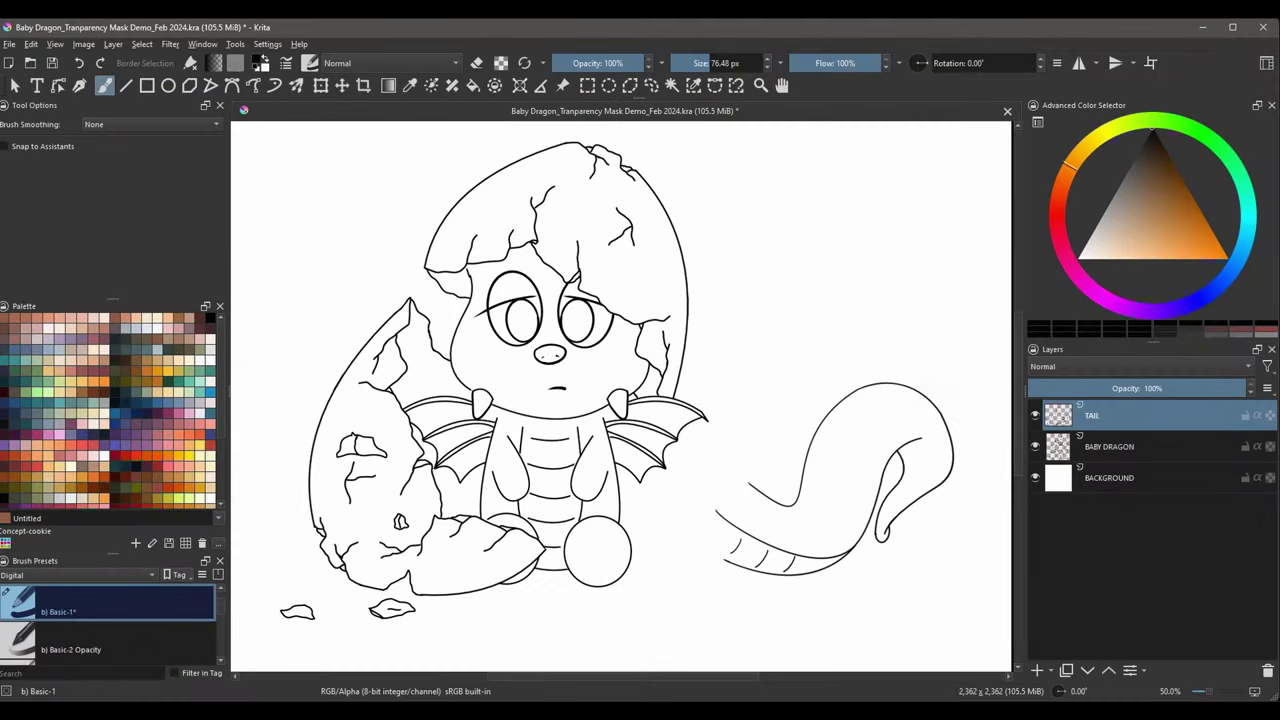
Step: Move the tail left and down around the dragon's ball, and give TAIL a transparency mask
click(342, 86)
drag(771, 486, 659, 527)
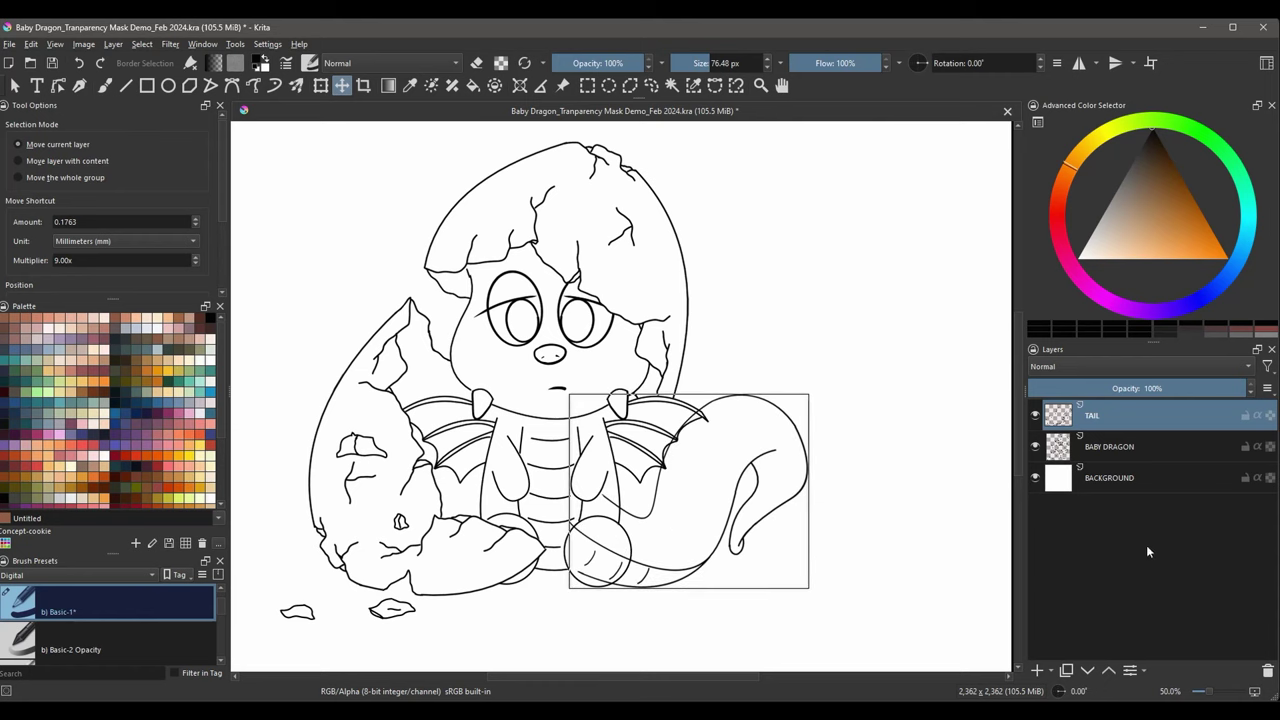
right_click(1103, 415)
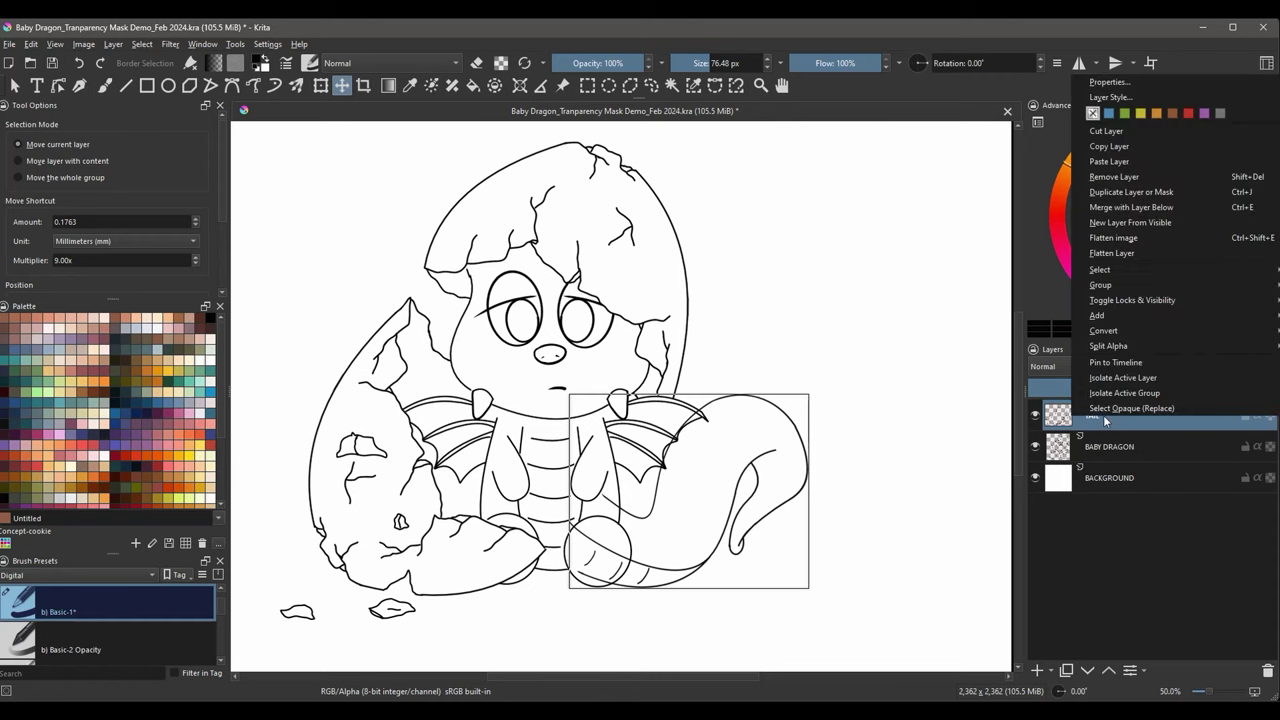
mouse_move(1100, 315)
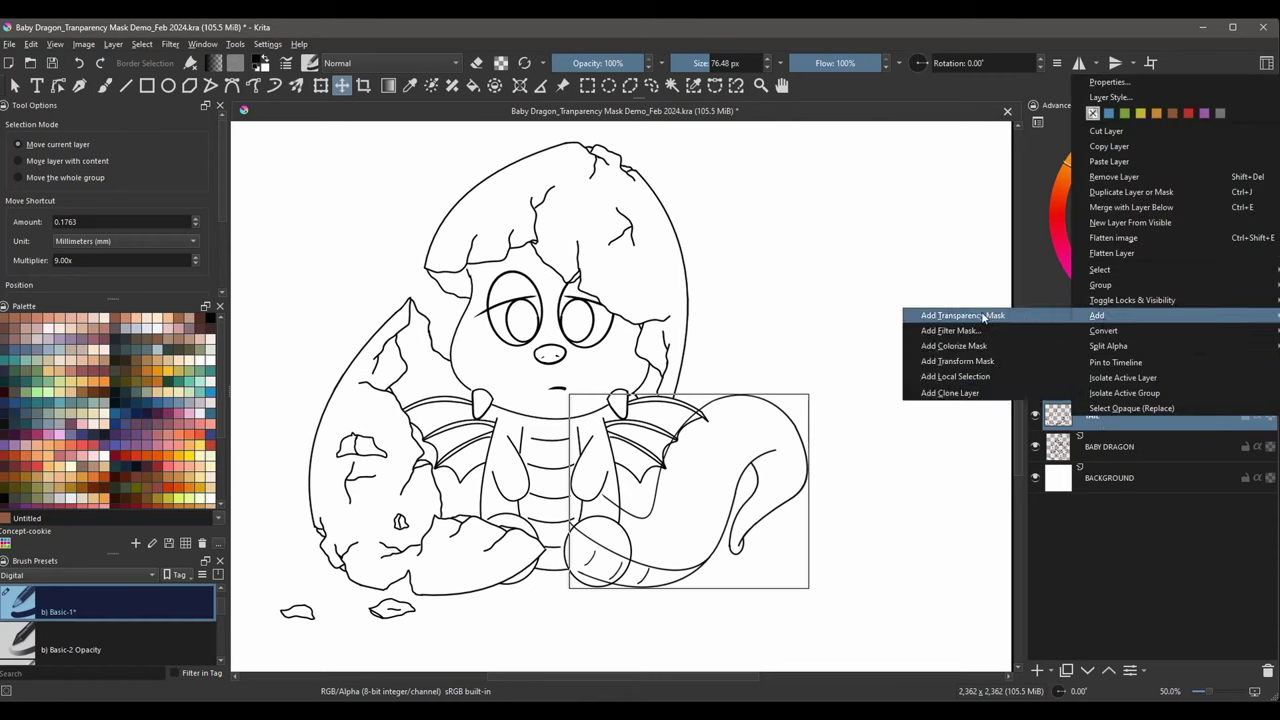
click(962, 315)
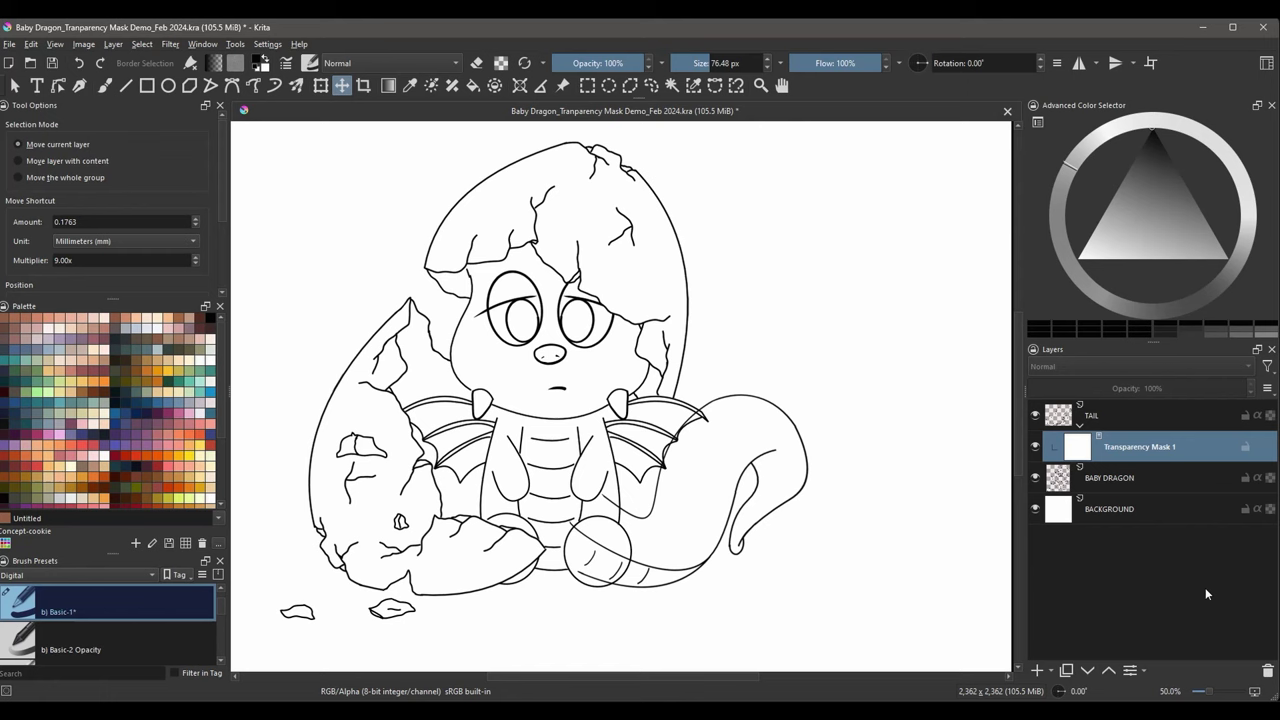
Step: Paint black on the mask over tail lines inside the ball, then shrink the brush to about 31.73 px
click(104, 86)
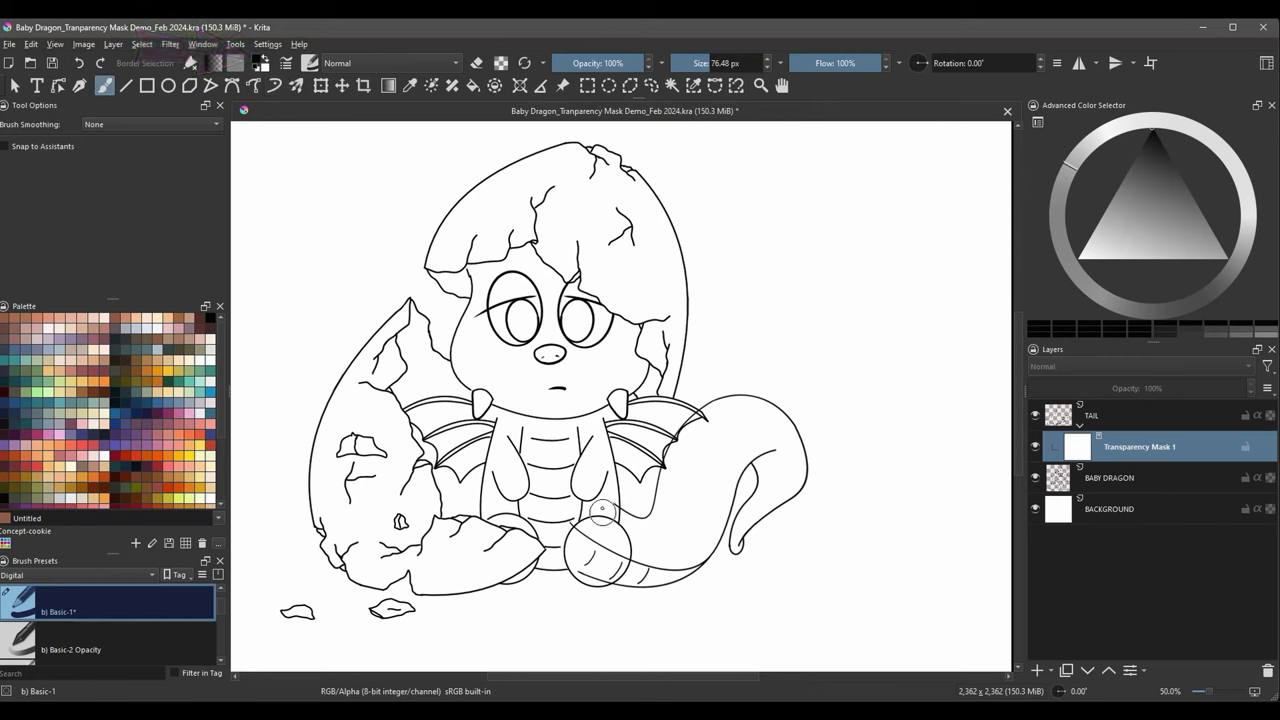
mouse_move(607, 508)
mouse_down()
mouse_move(572, 538)
mouse_move(610, 569)
mouse_up()
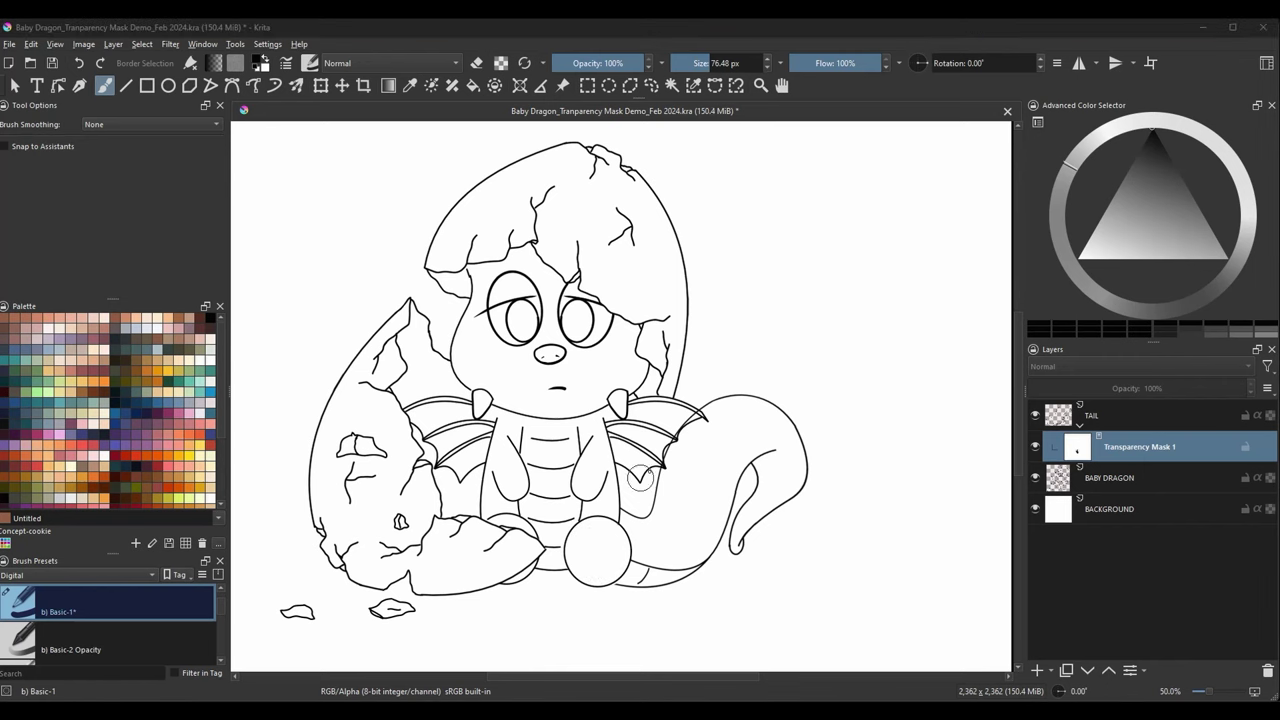
click(700, 64)
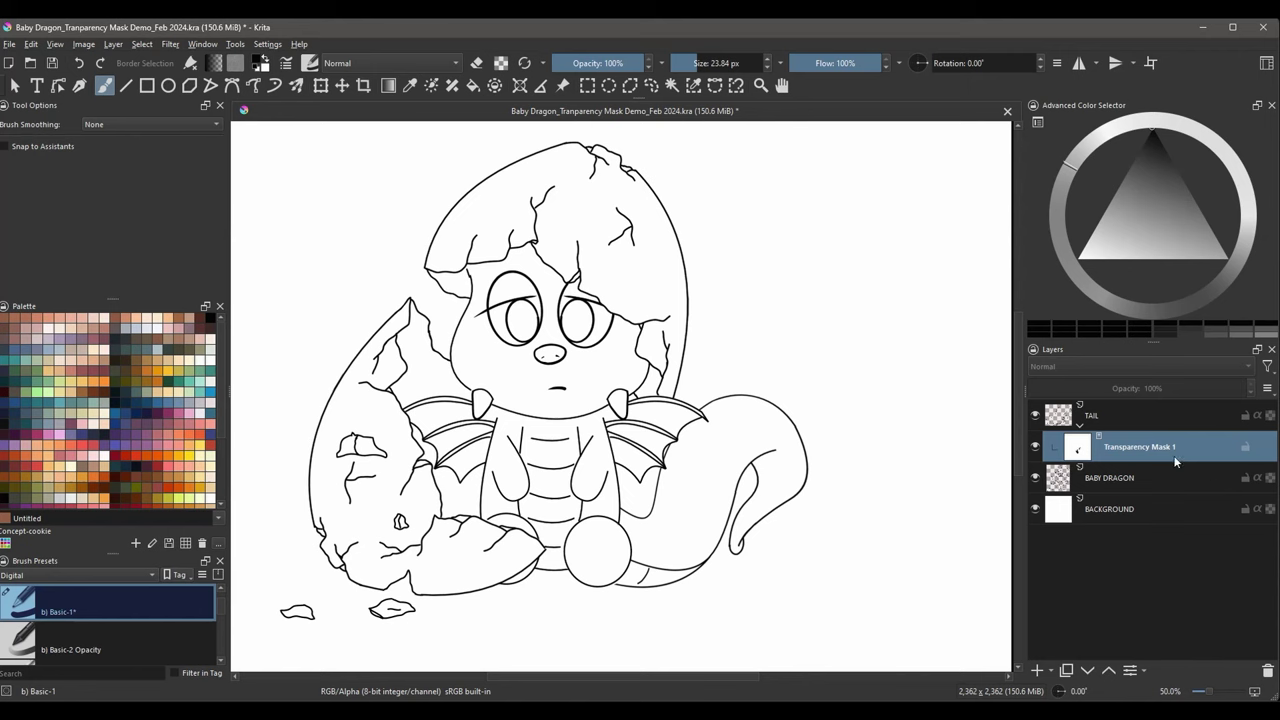
Step: Reselect the TAIL layer and nudge the tail slightly up and to the right
click(1125, 421)
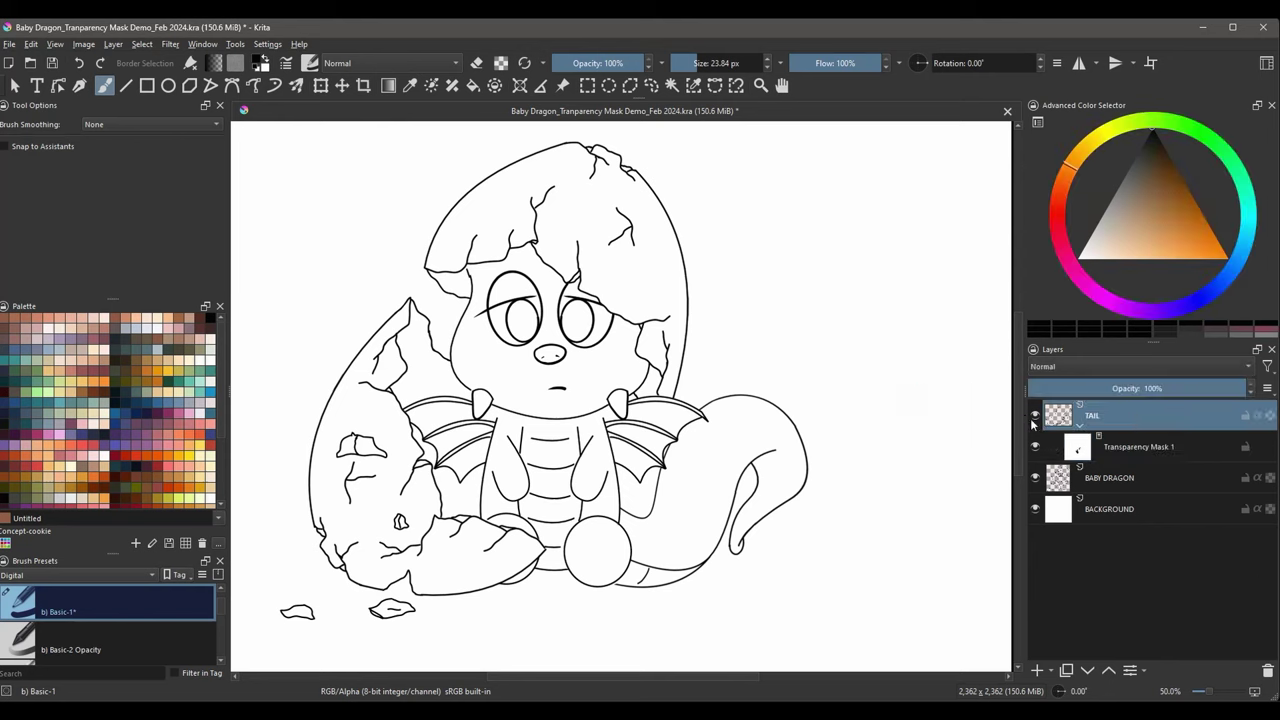
click(342, 86)
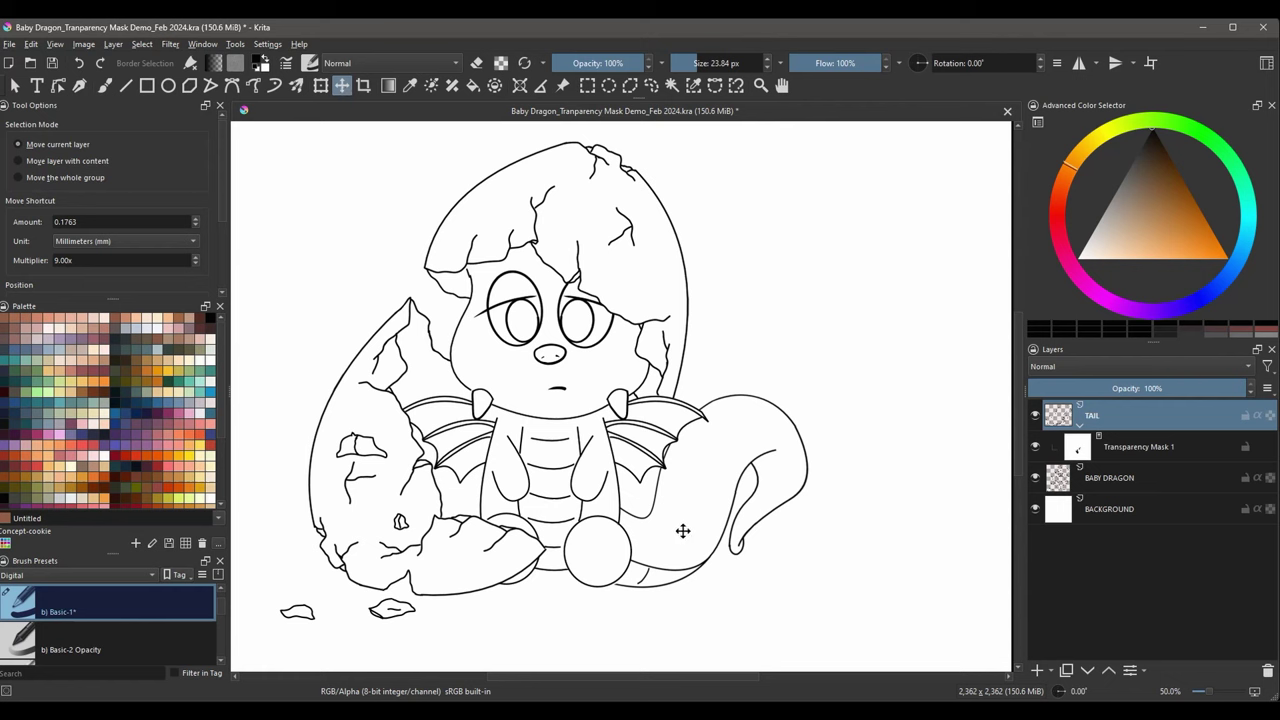
drag(671, 527, 696, 497)
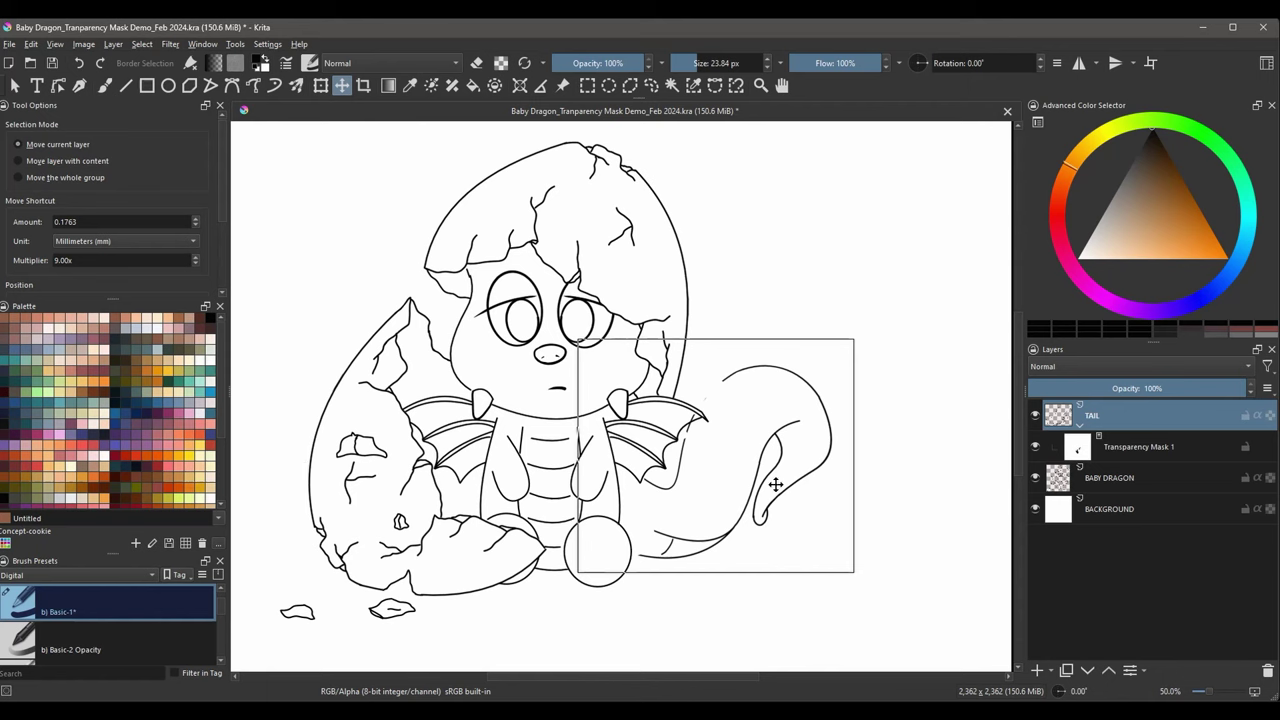
Step: Paint white on Transparency Mask 1 to restore tail lines by the wing and ball, then revert to black
click(1133, 450)
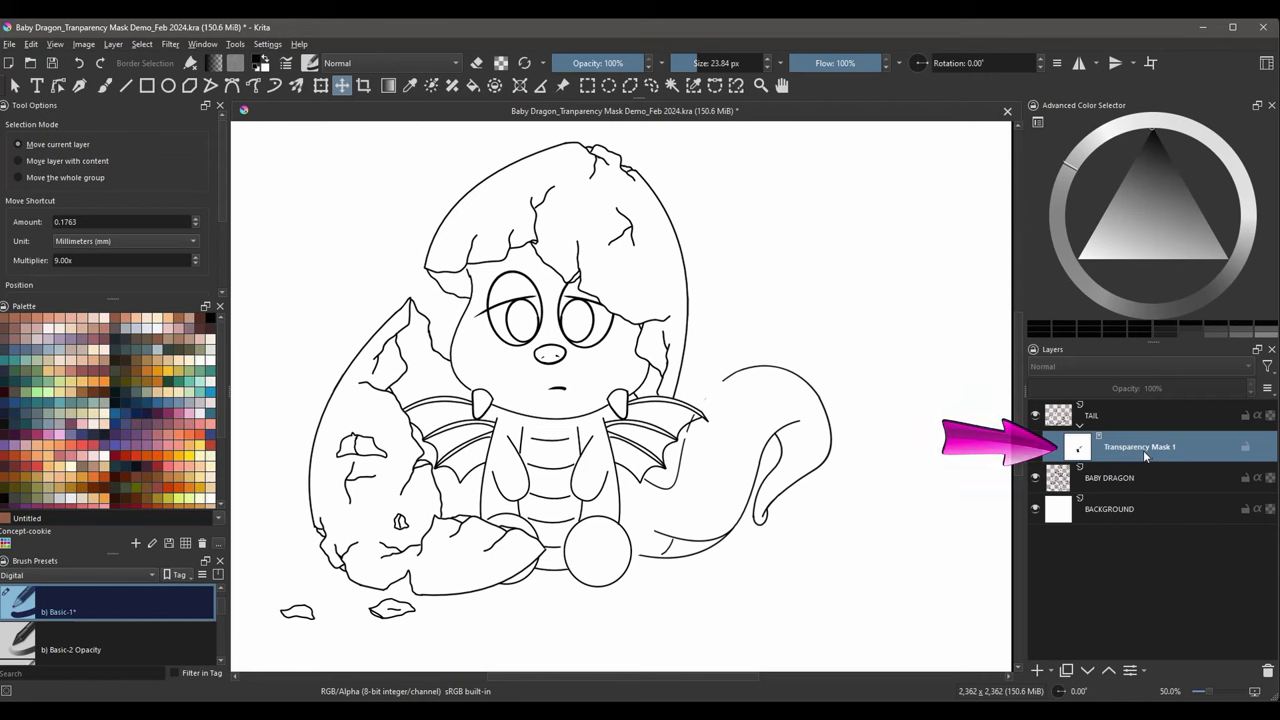
click(104, 86)
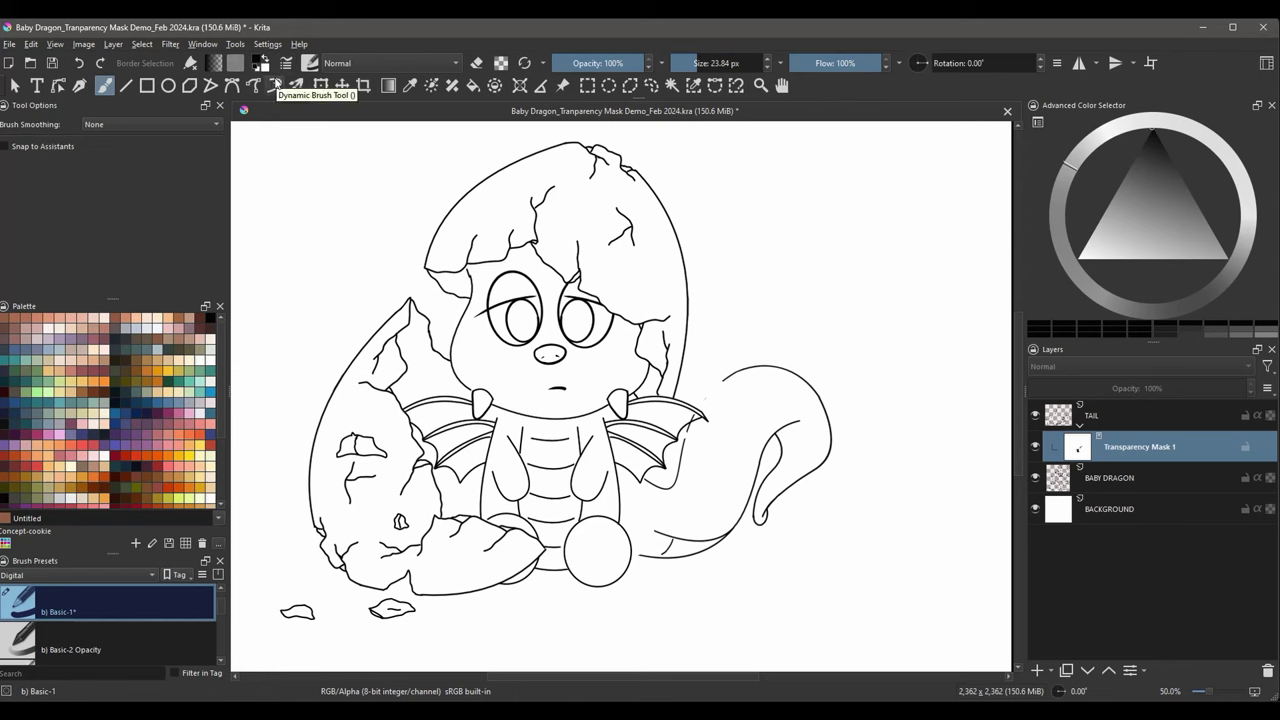
key(x)
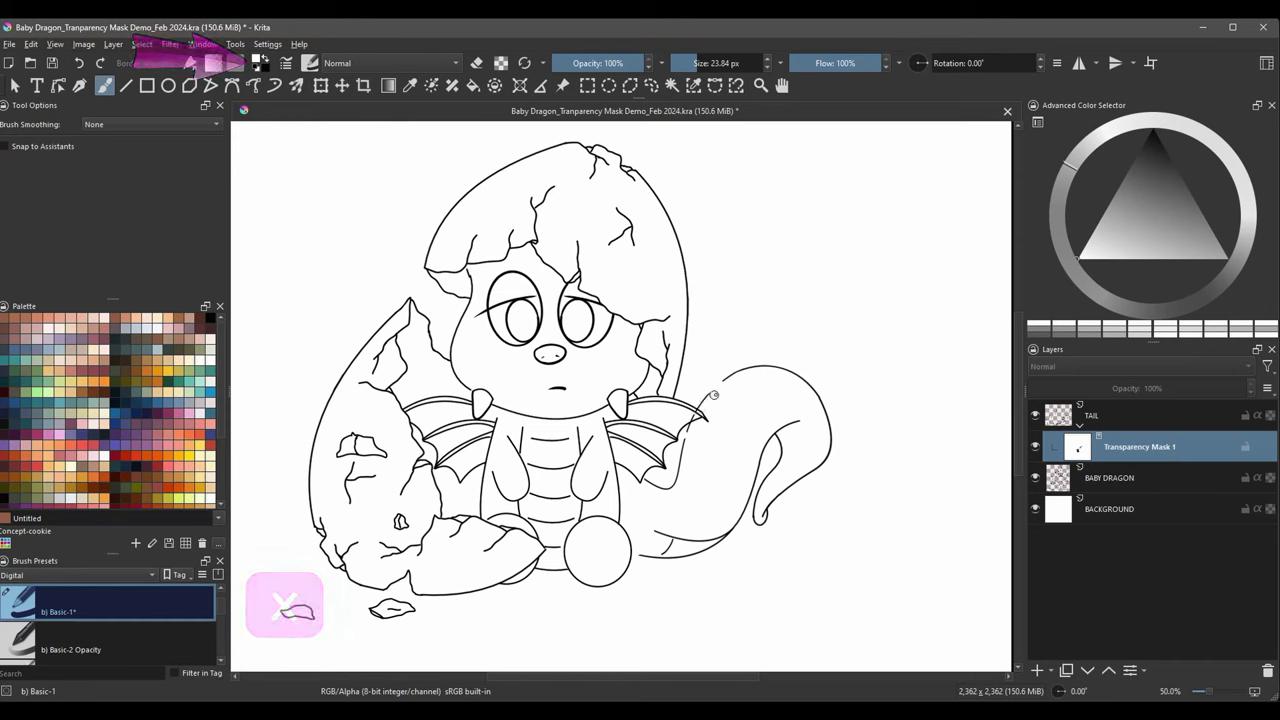
drag(700, 408, 716, 388)
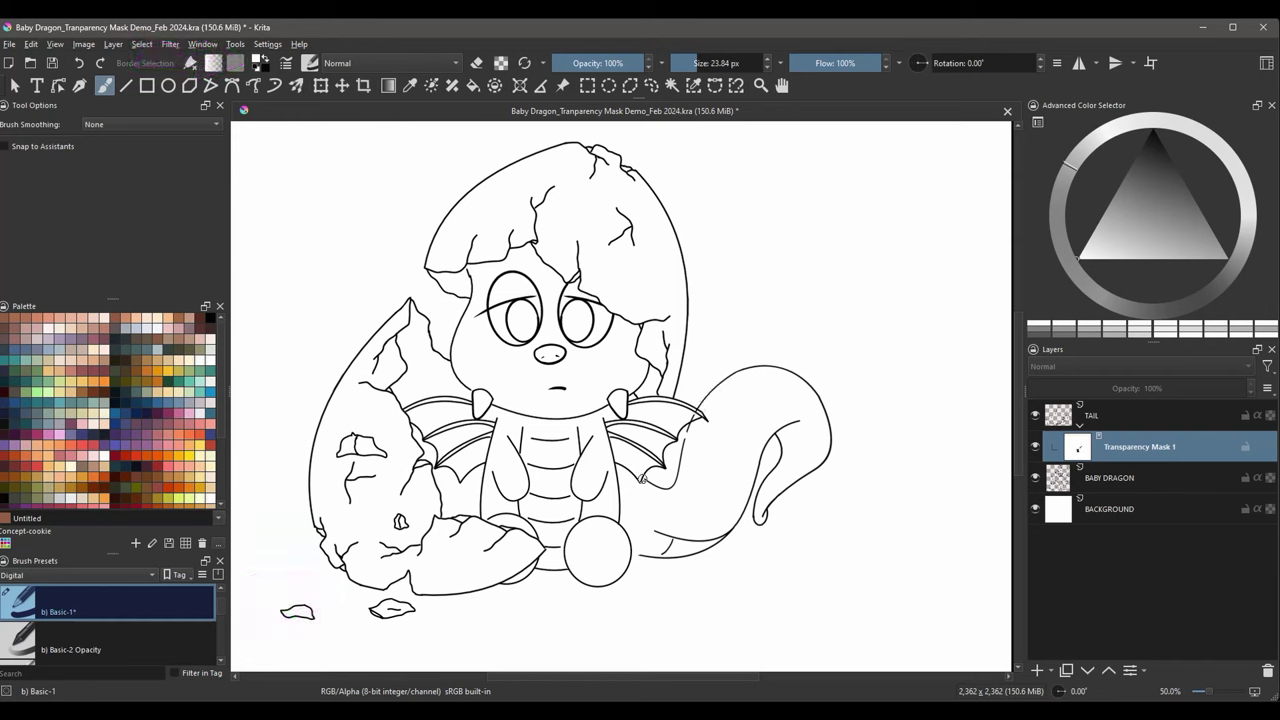
drag(622, 549, 646, 556)
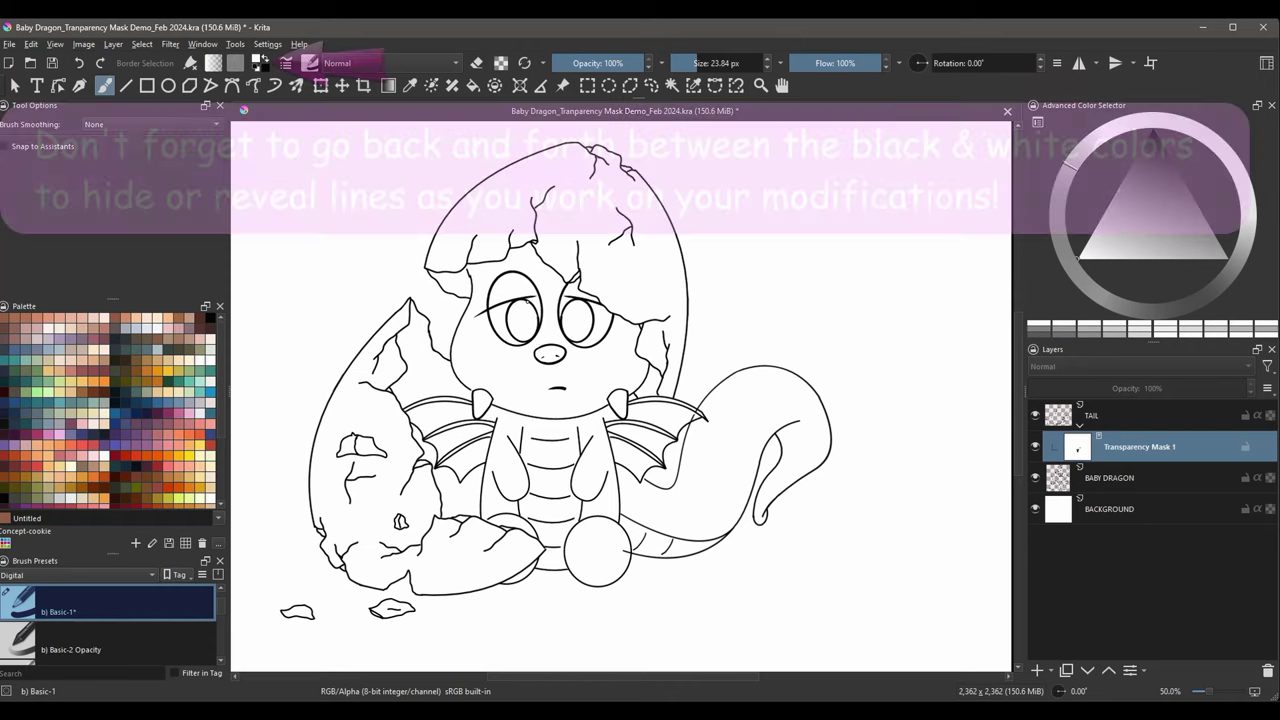
key(x)
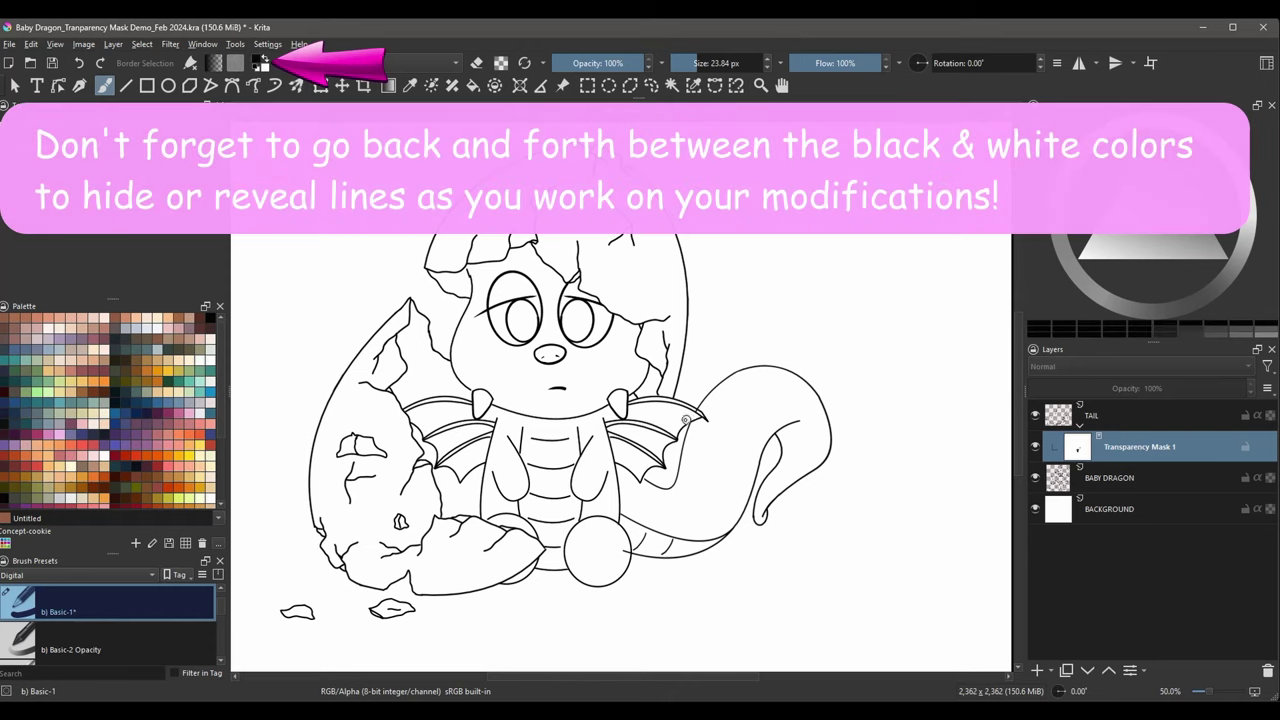